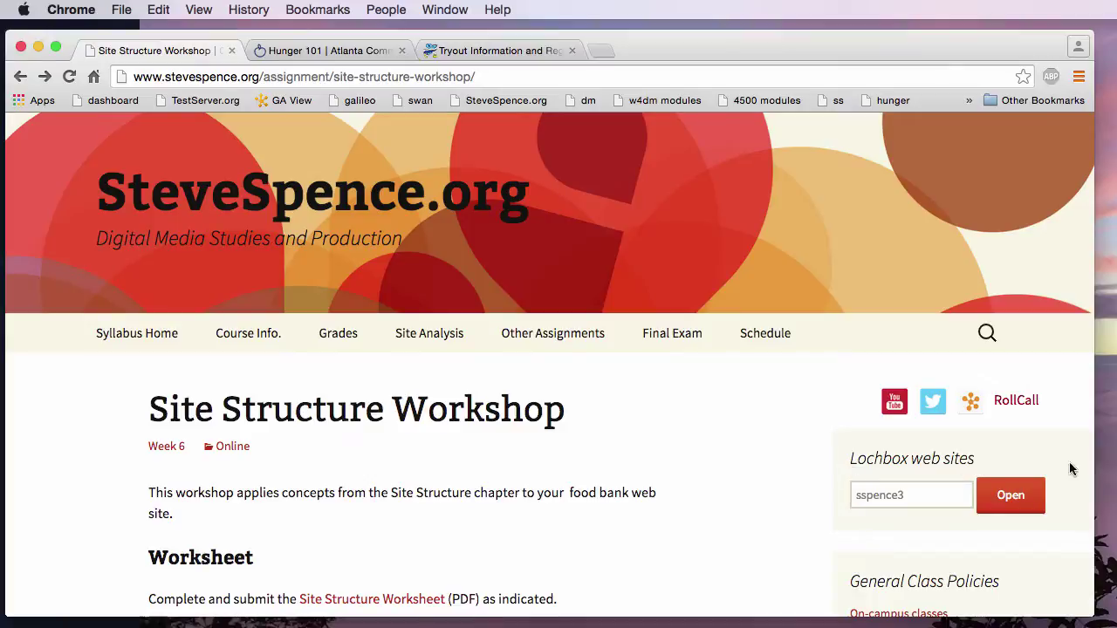
Step: Open the Site Structure Worksheet PDF from the Site Structure Workshop page and enlarge its text
scroll(375, 550, "down", 2)
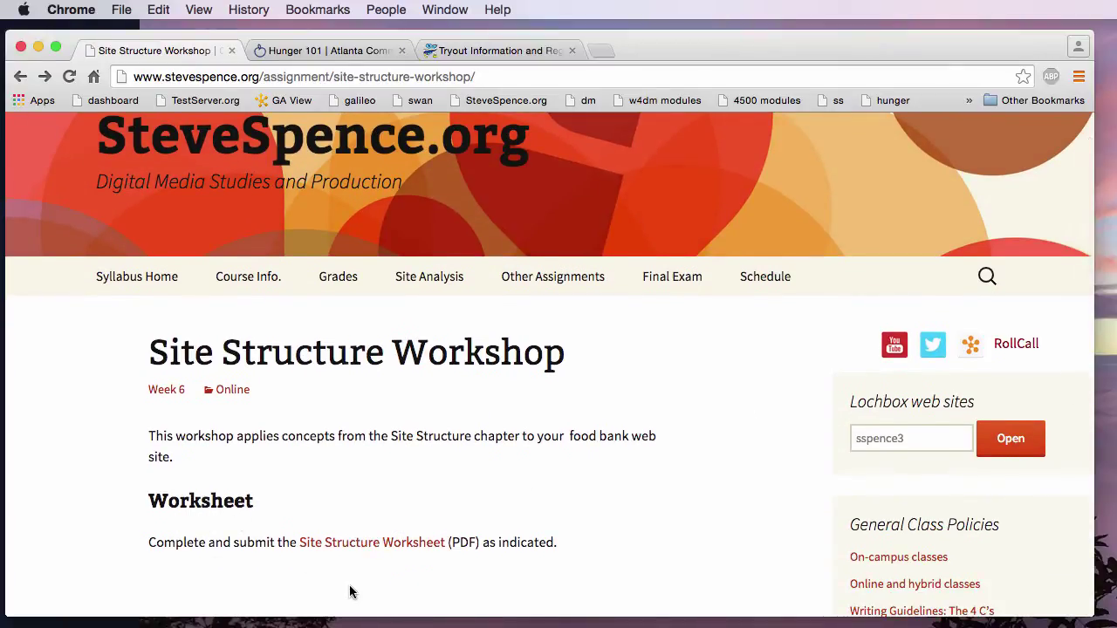
left_click(384, 543)
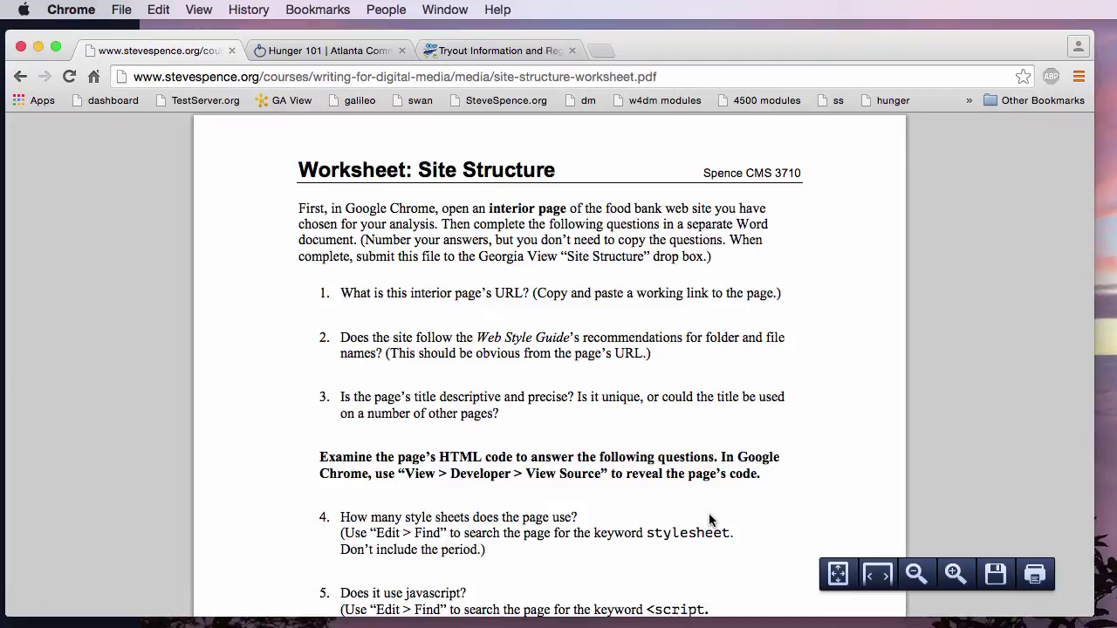
key("super+equal")
key("super+equal")
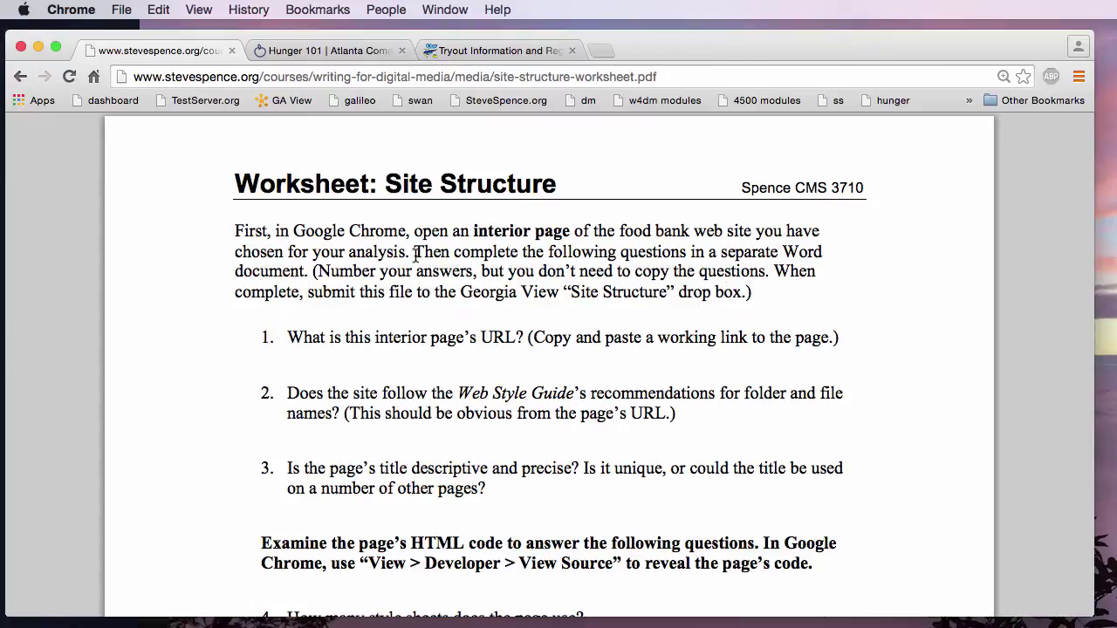
Step: Highlight the worksheet's instructions about answering in a separate Word document and submitting to the "Site Structure" drop box
left_click_drag(414, 253, 310, 277)
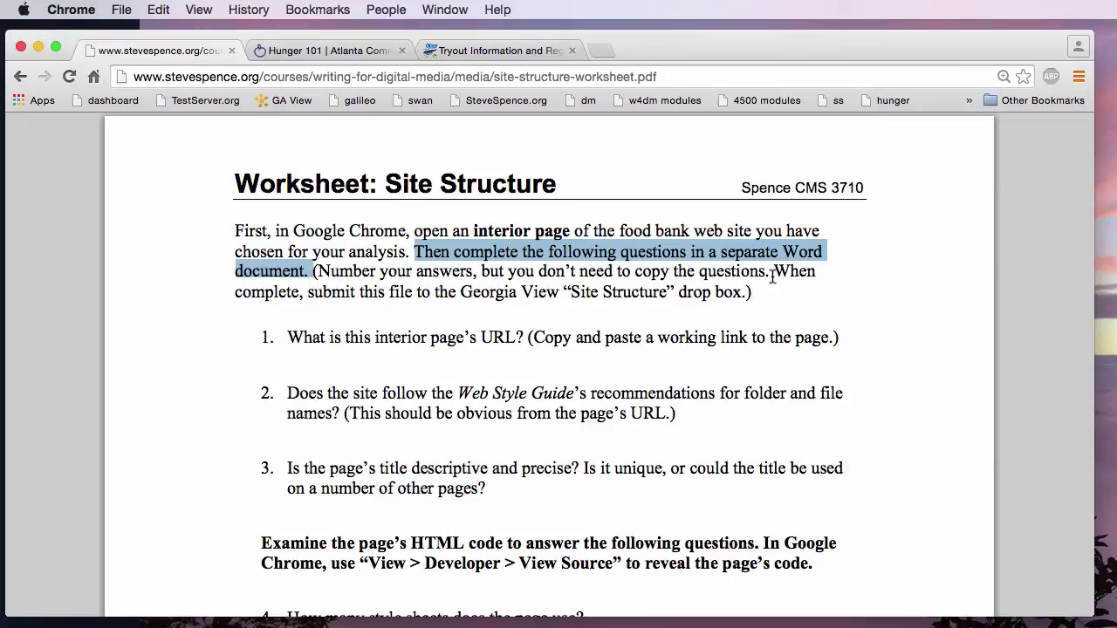
left_click_drag(773, 276, 755, 298)
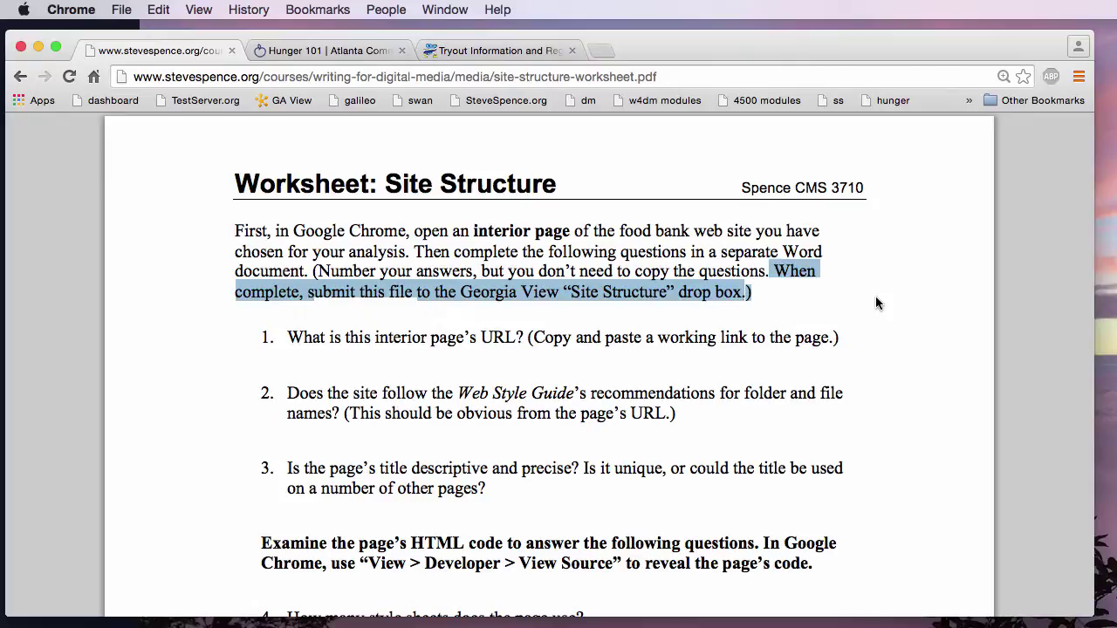
left_click(837, 285)
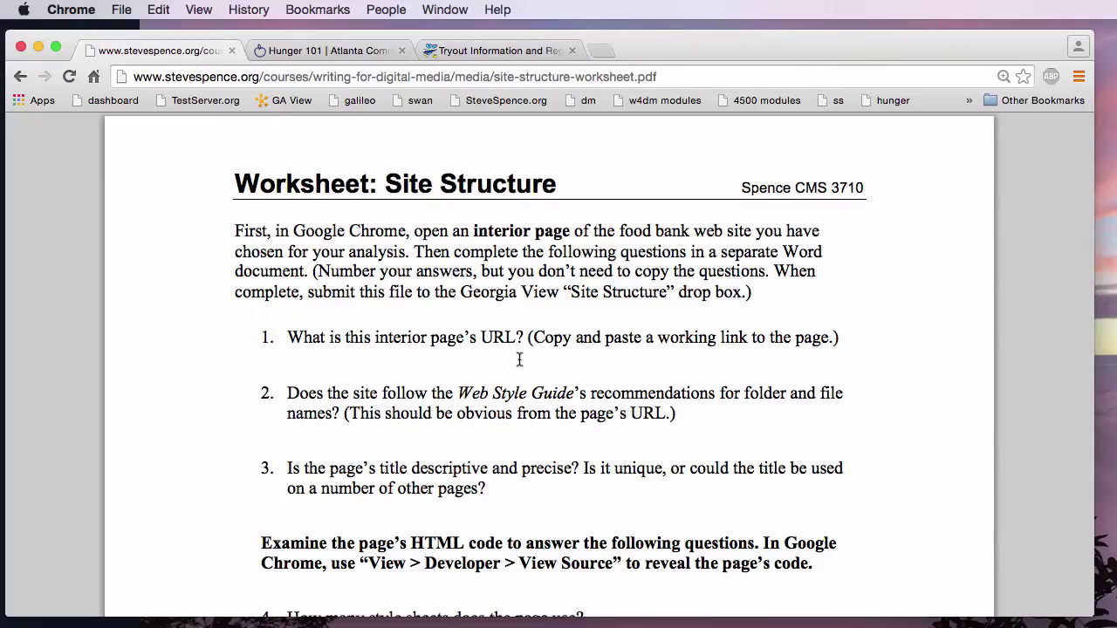
Step: Show the Atlanta Community Food Bank's interior page and highlight its "Hunger 101" heading
left_click(332, 51)
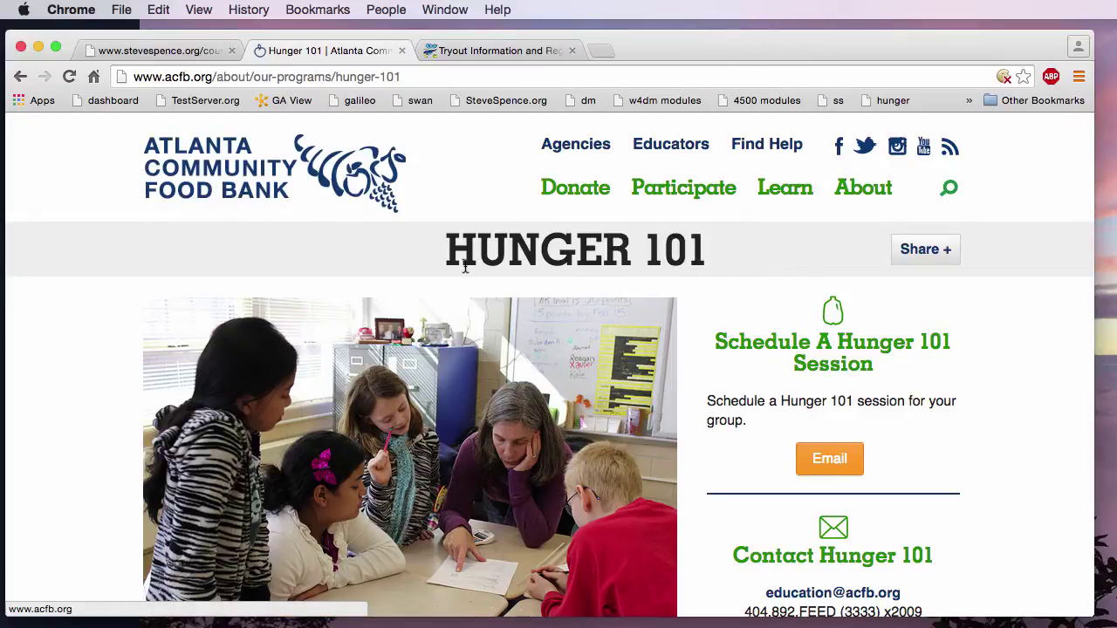
left_click_drag(445, 255, 738, 252)
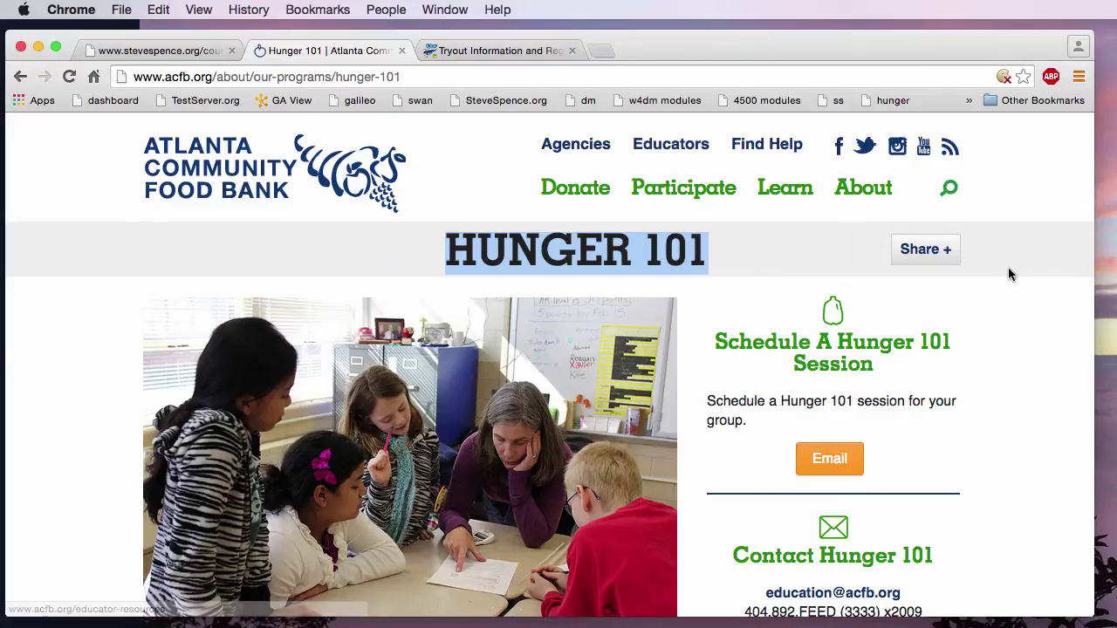
left_click(805, 257)
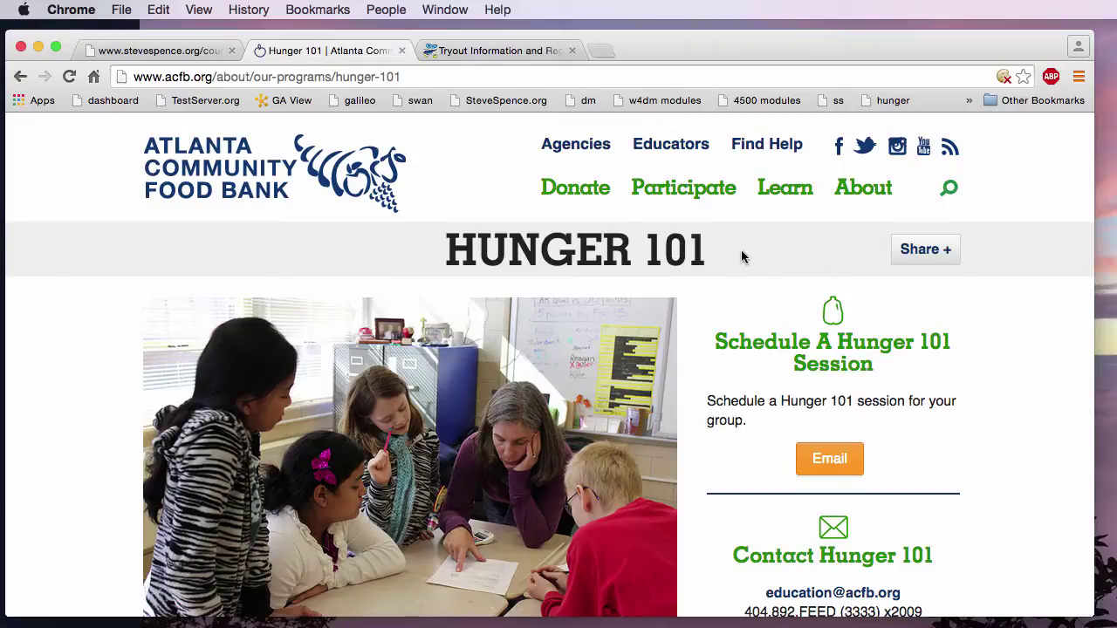
Step: Review worksheet question 1, then highlight the Hunger 101 page's full URL and the hyphens between its words
left_click(158, 52)
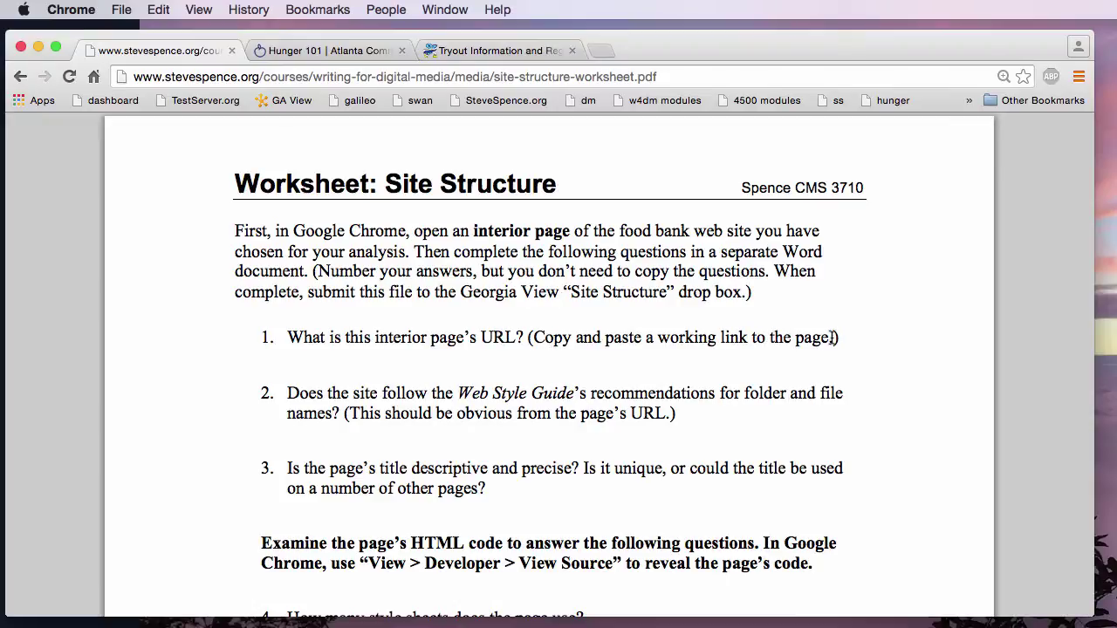
left_click(357, 54)
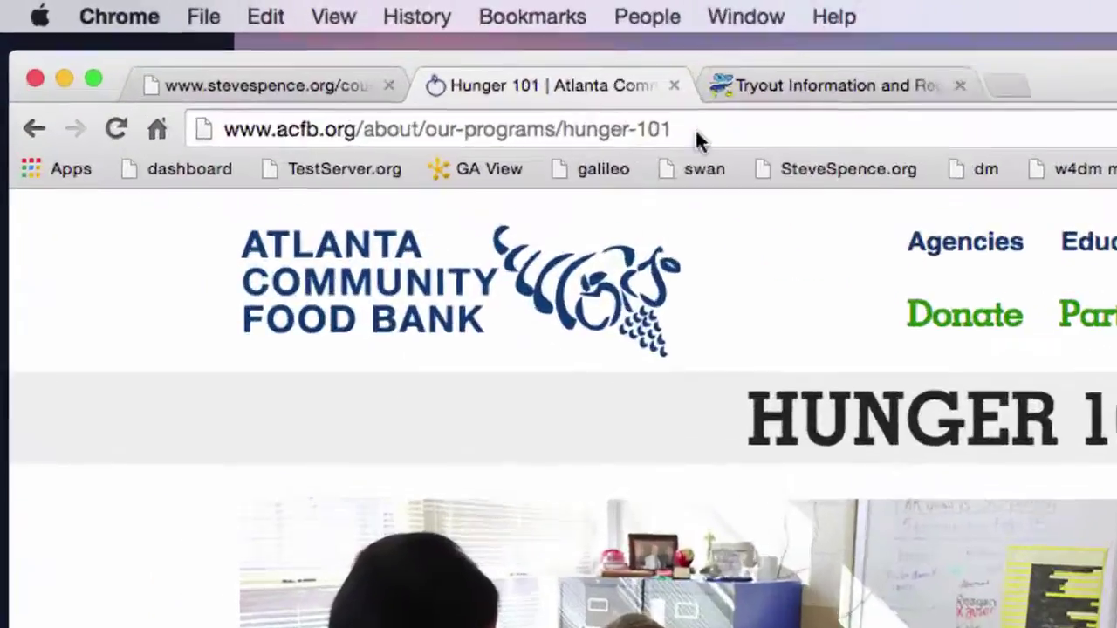
left_click(416, 77)
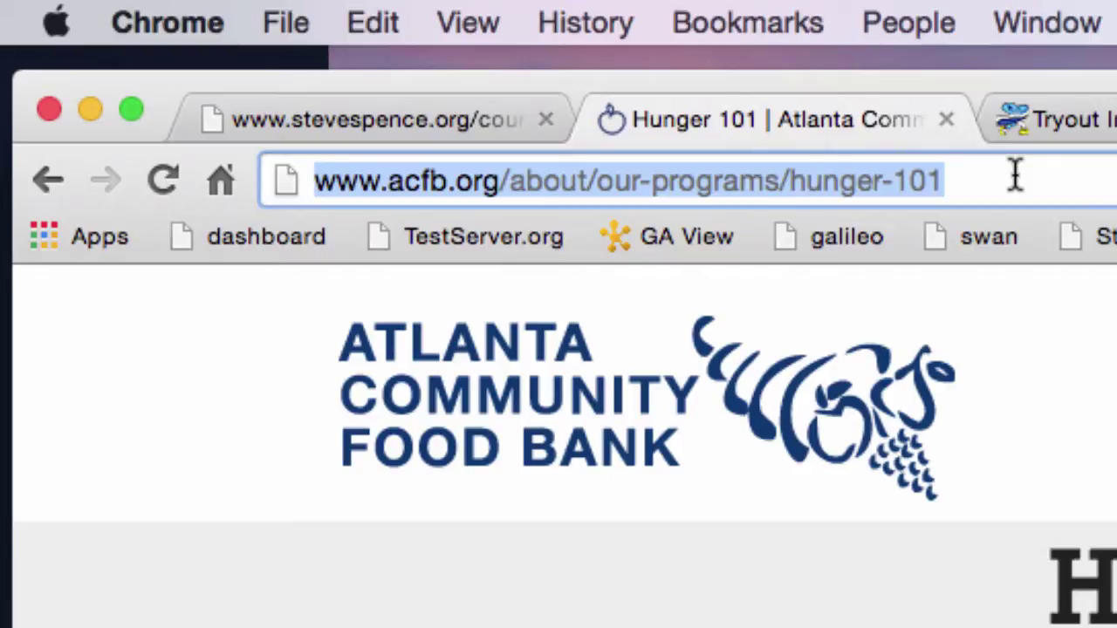
double_click(887, 181)
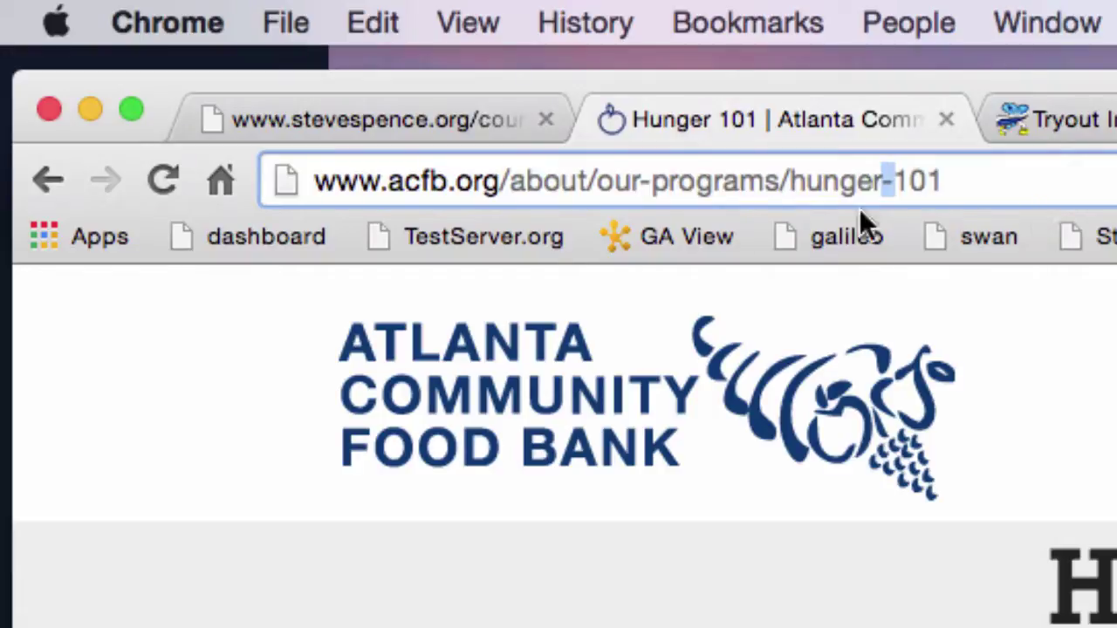
double_click(646, 181)
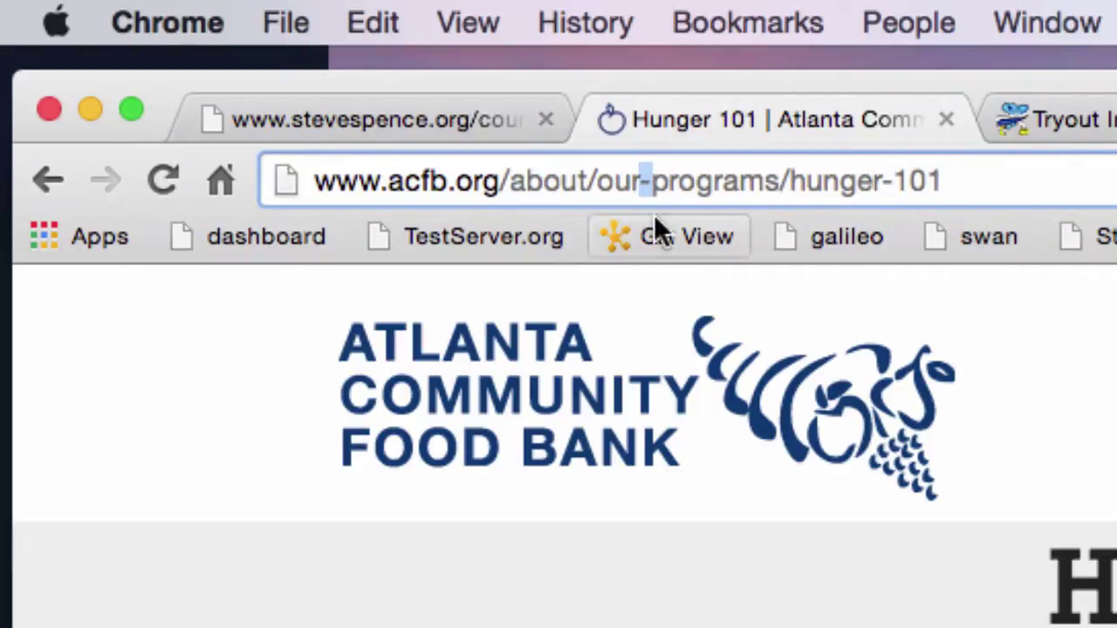
left_click(1046, 180)
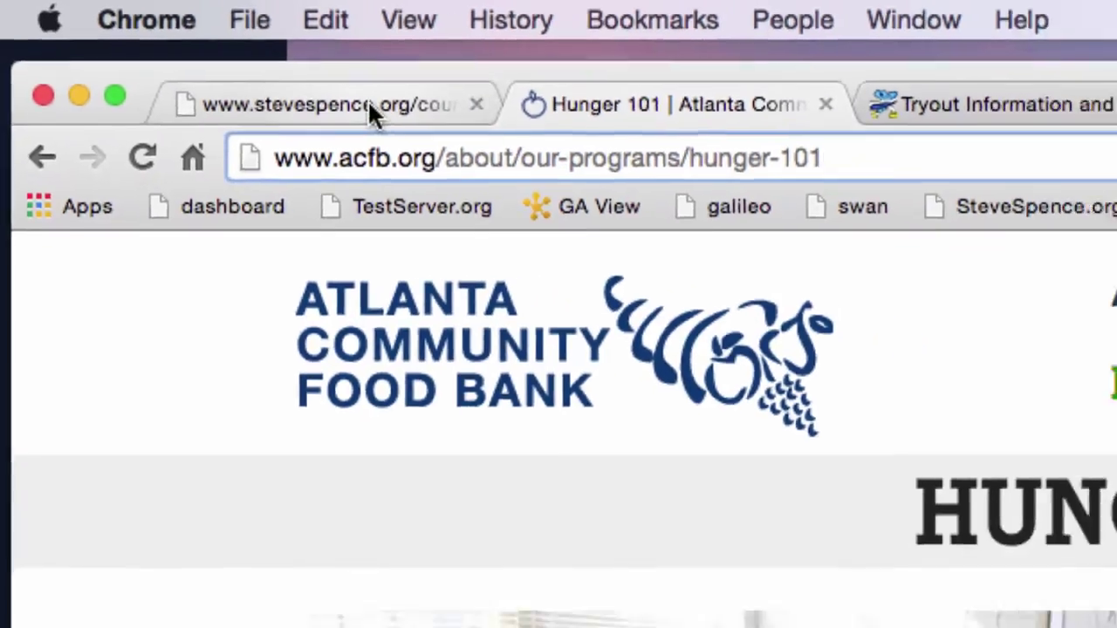
Step: Review worksheet question 2, then highlight the folder and file names "programs", "hunger" and "about" in the Hunger 101 URL
left_click(417, 119)
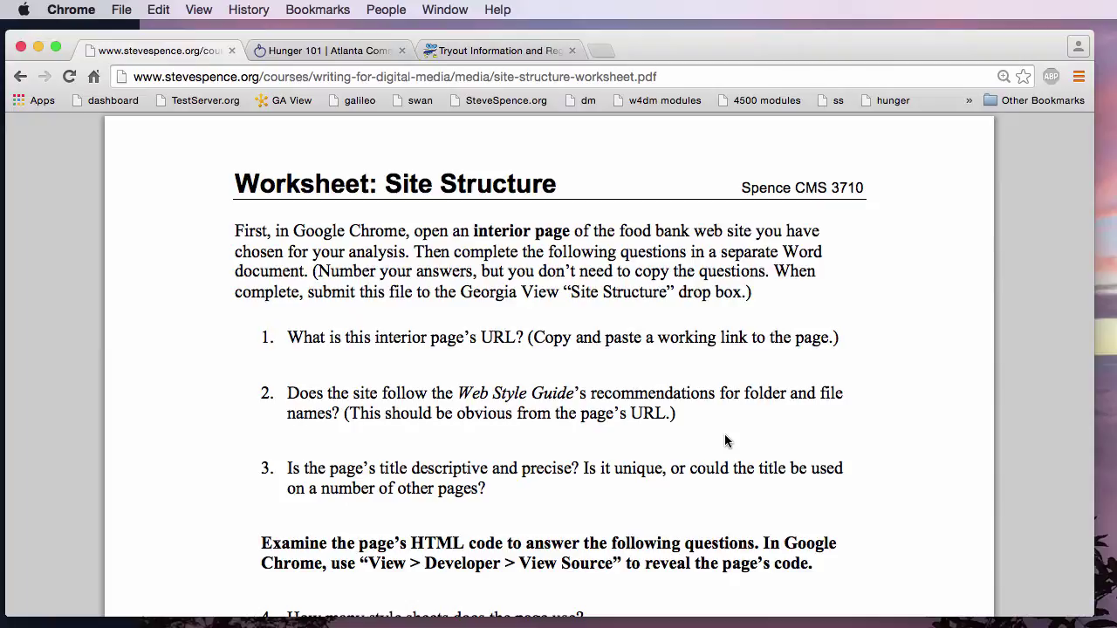
left_click(317, 49)
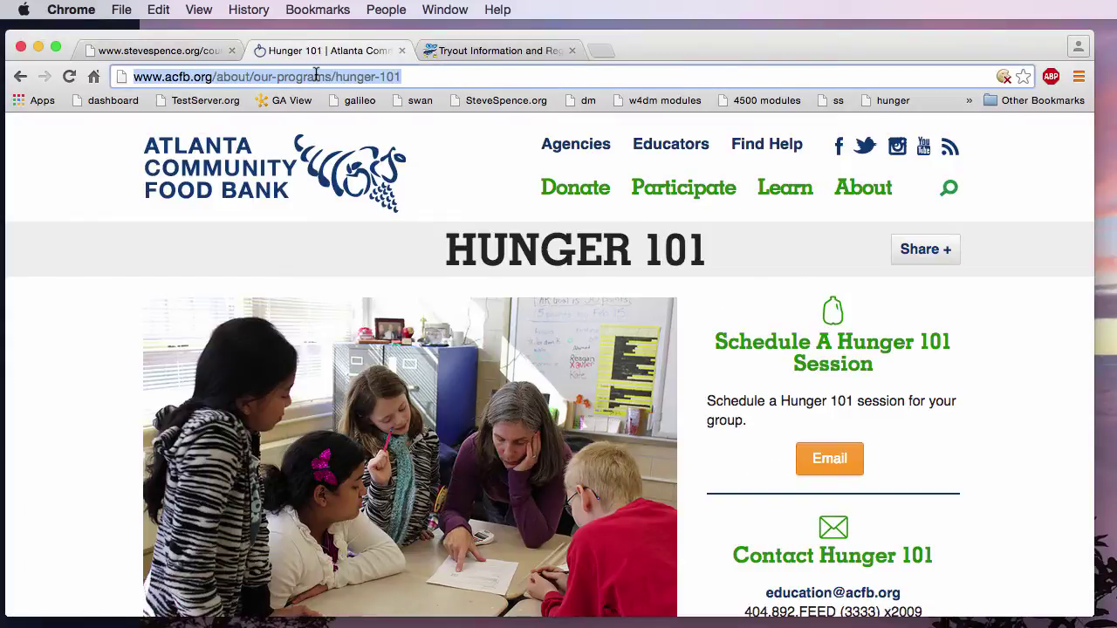
left_click(314, 77)
double_click(260, 77)
double_click(297, 77)
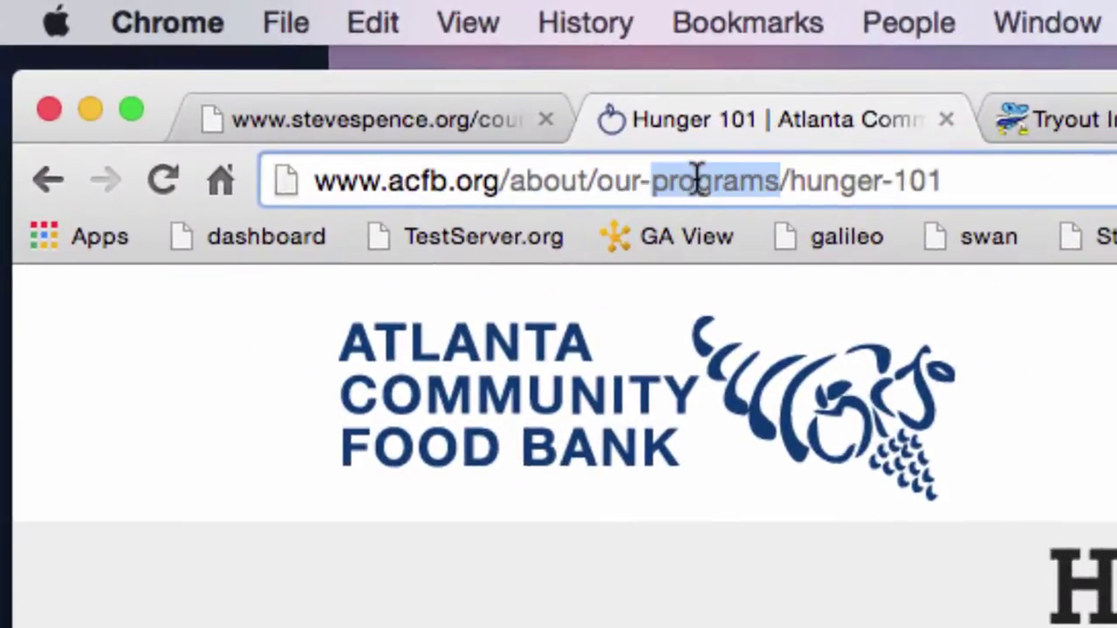
double_click(825, 180)
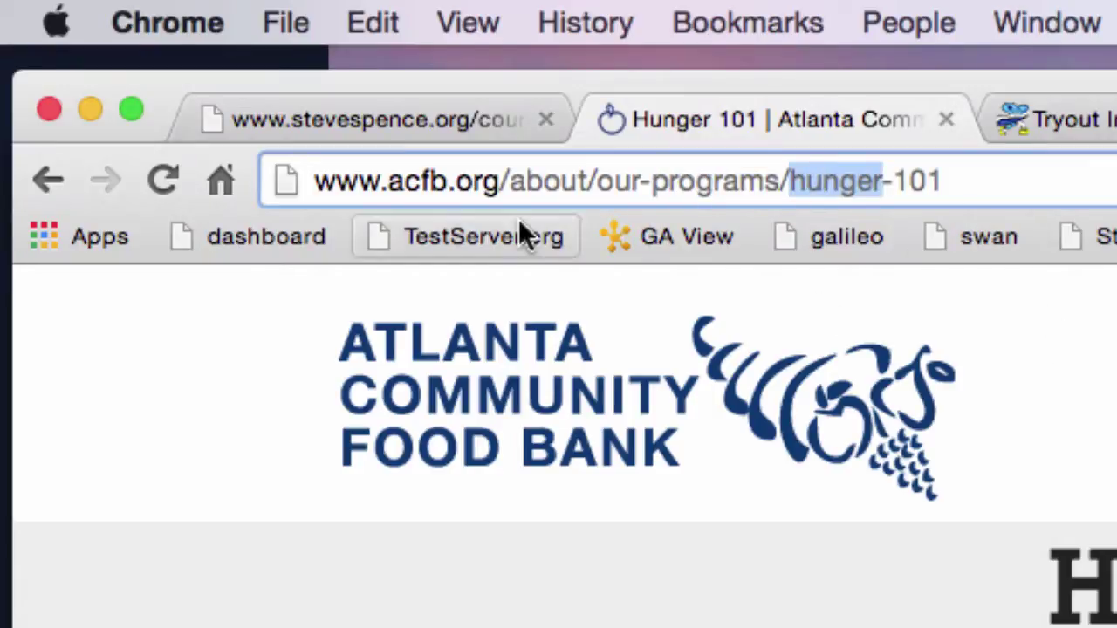
double_click(547, 182)
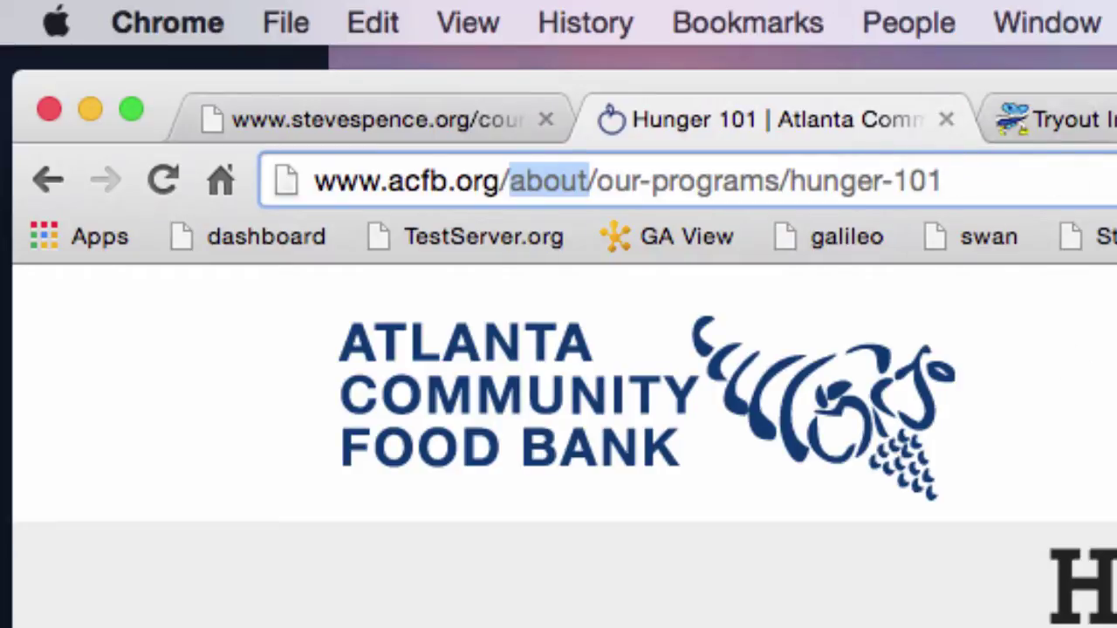
Step: Compare the "Default.aspx?tabid=185611" part of the soccer tryout page's URL with the "about" folder in the Hunger 101 URL
left_click(1047, 120)
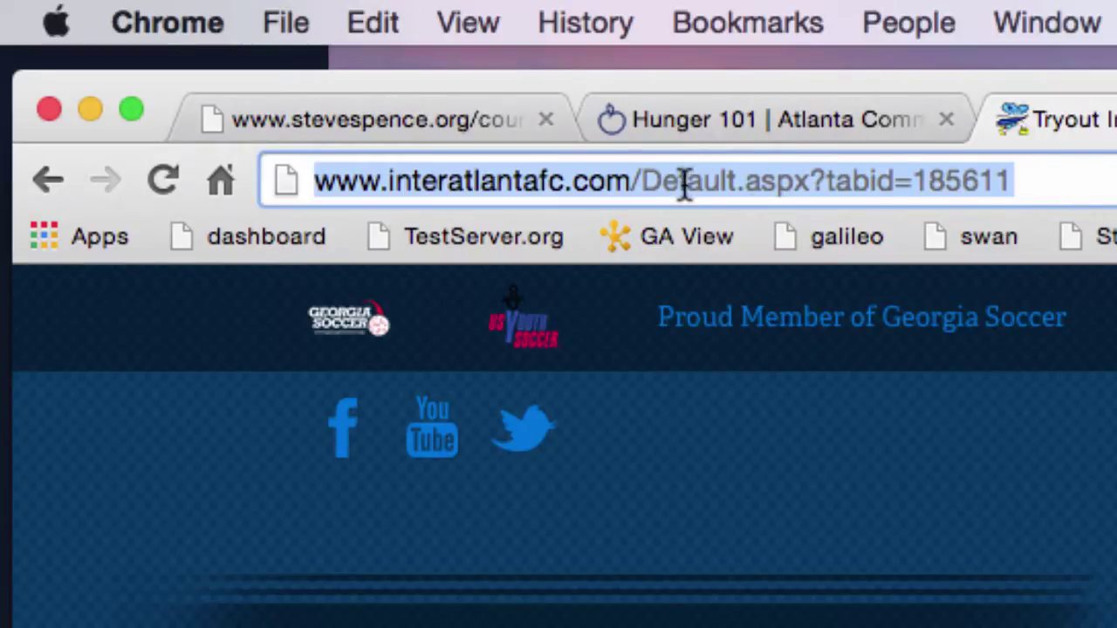
left_click_drag(644, 182, 1025, 188)
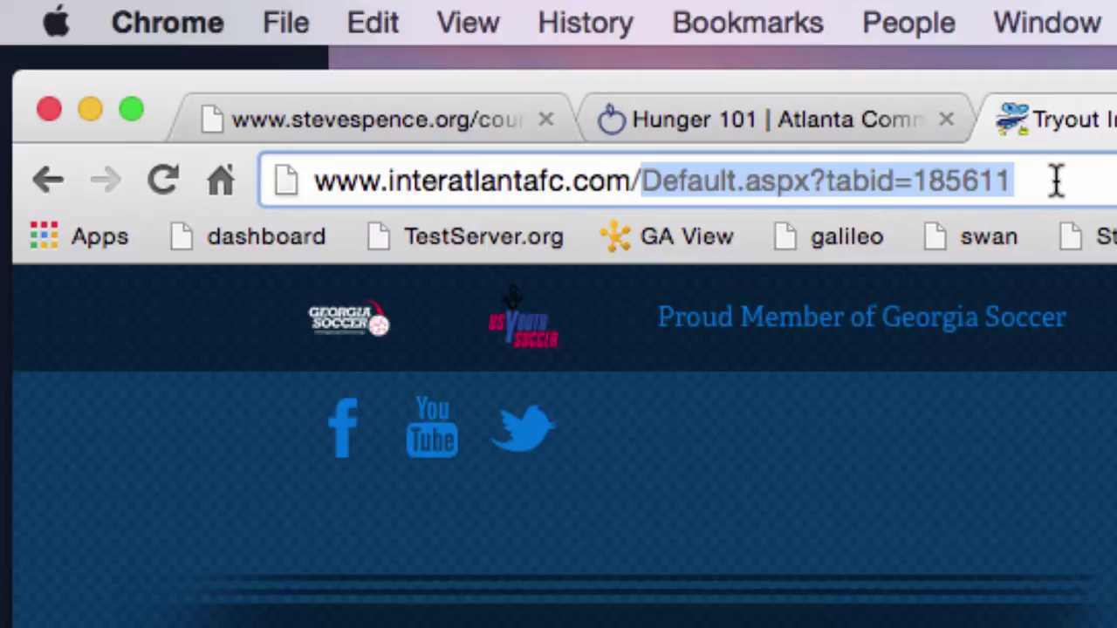
left_click(791, 120)
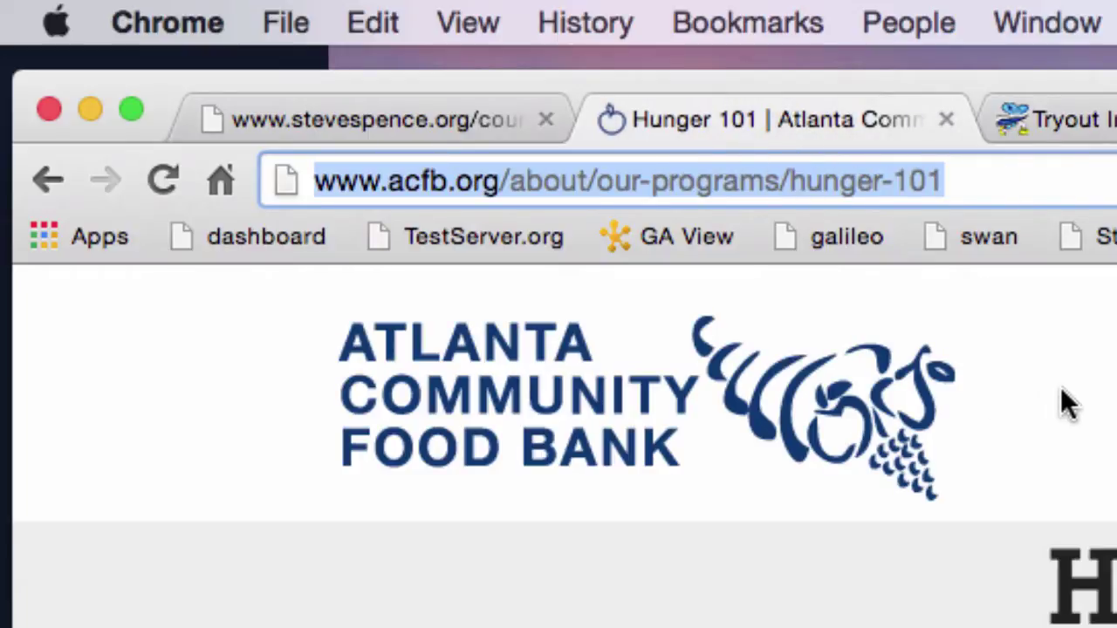
left_click(547, 182)
double_click(547, 181)
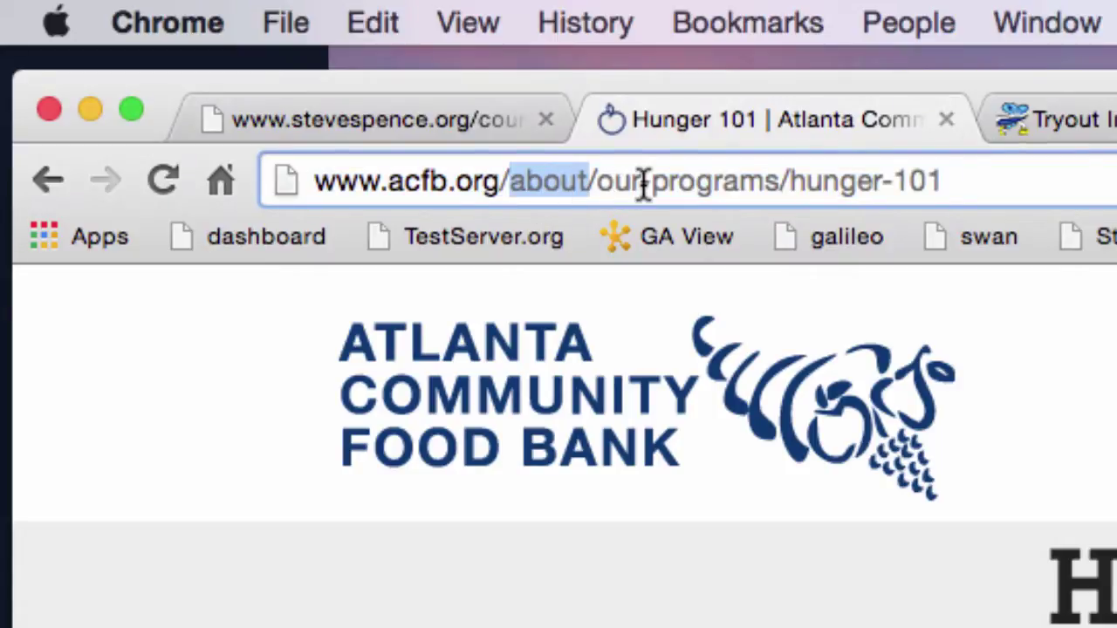
left_click(1017, 181)
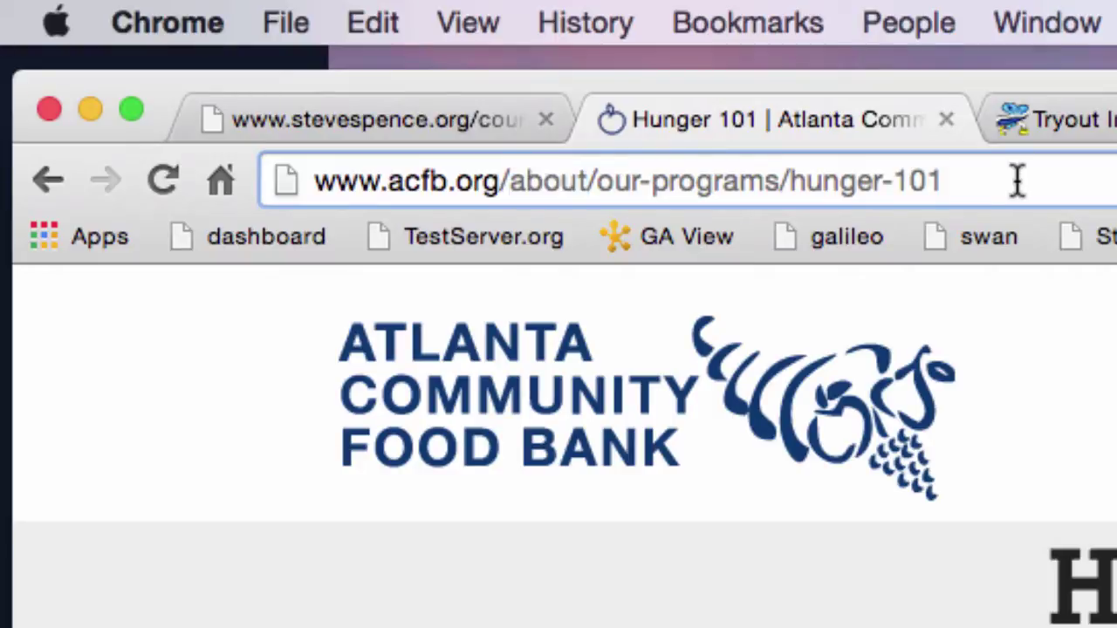
Step: Check the Hunger 101 page's full title and highlight worksheet question 3 about descriptive, unique page titles
left_click(452, 116)
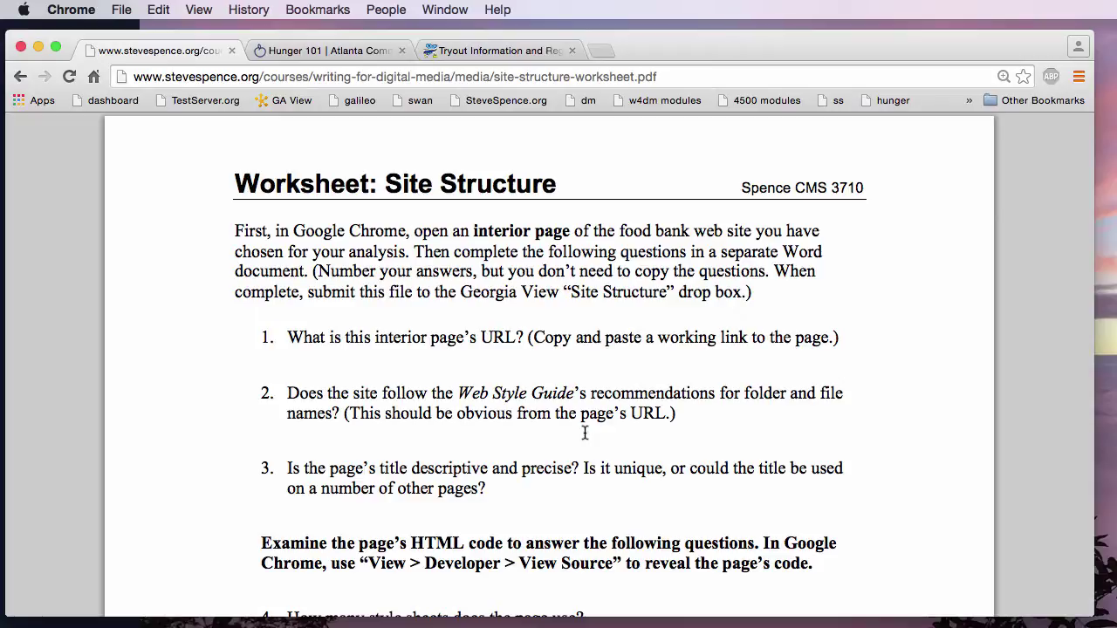
left_click(352, 49)
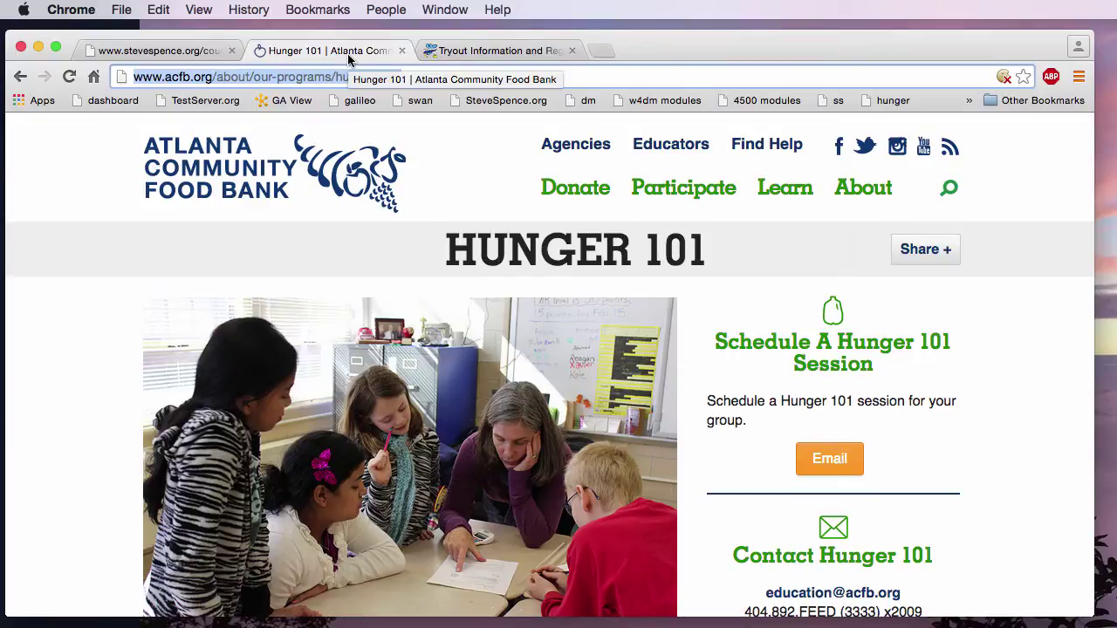
left_click(174, 57)
left_click_drag(285, 468, 486, 491)
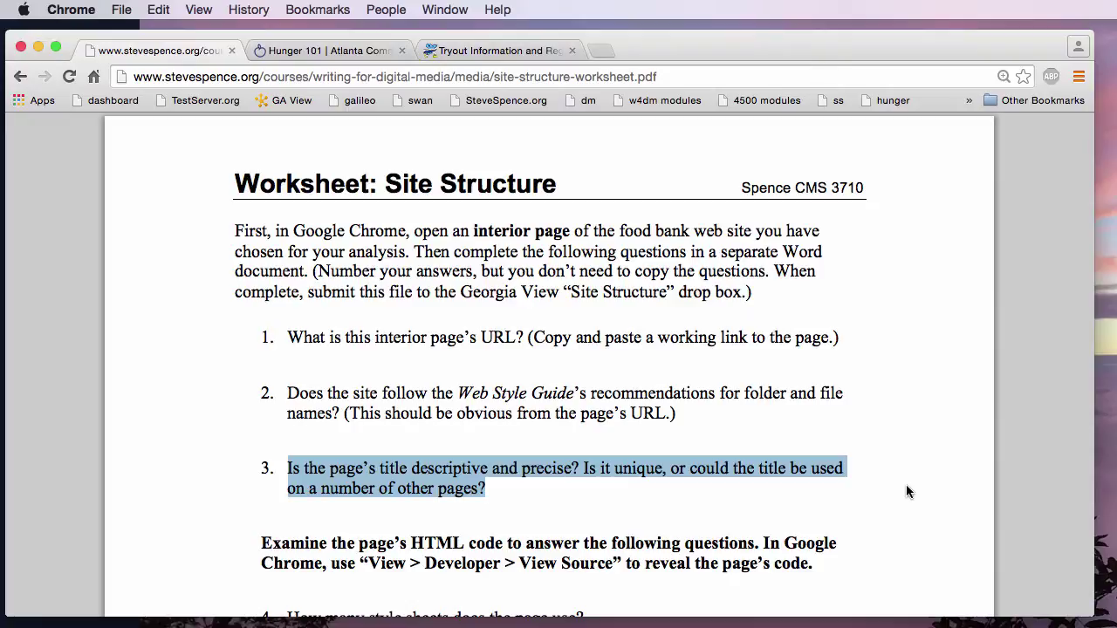
Step: Highlight "View Source" in the worksheet's instruction for examining the page's HTML code
scroll(906, 491, "down", 3)
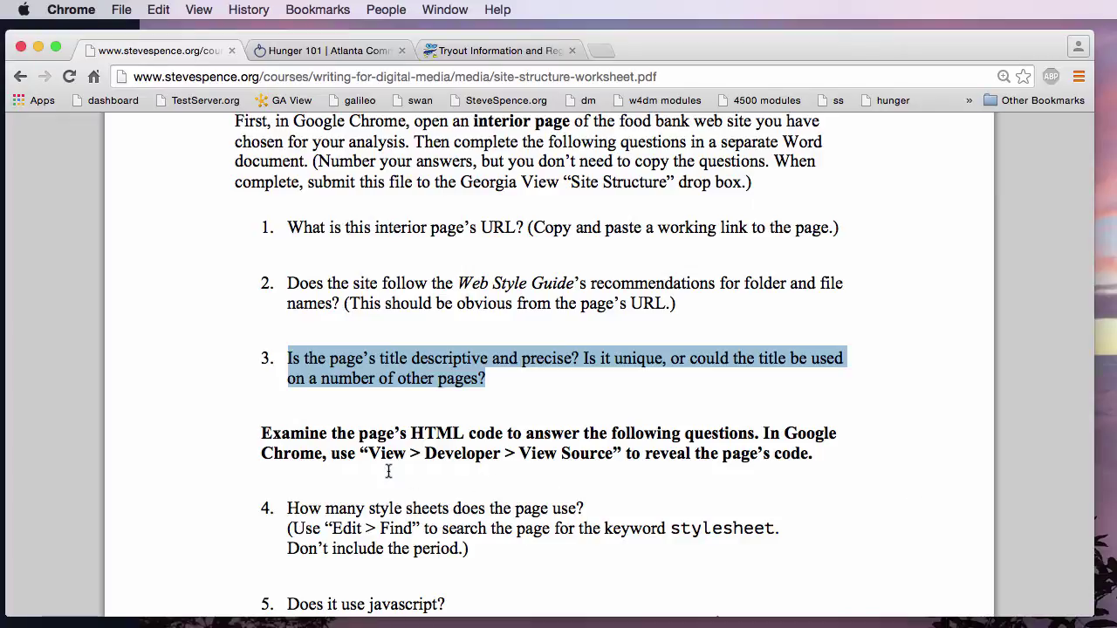
left_click_drag(544, 456, 519, 454)
mouse_move(618, 455)
left_mouse_down()
mouse_move(562, 455)
mouse_move(611, 454)
left_mouse_up()
left_click(525, 454)
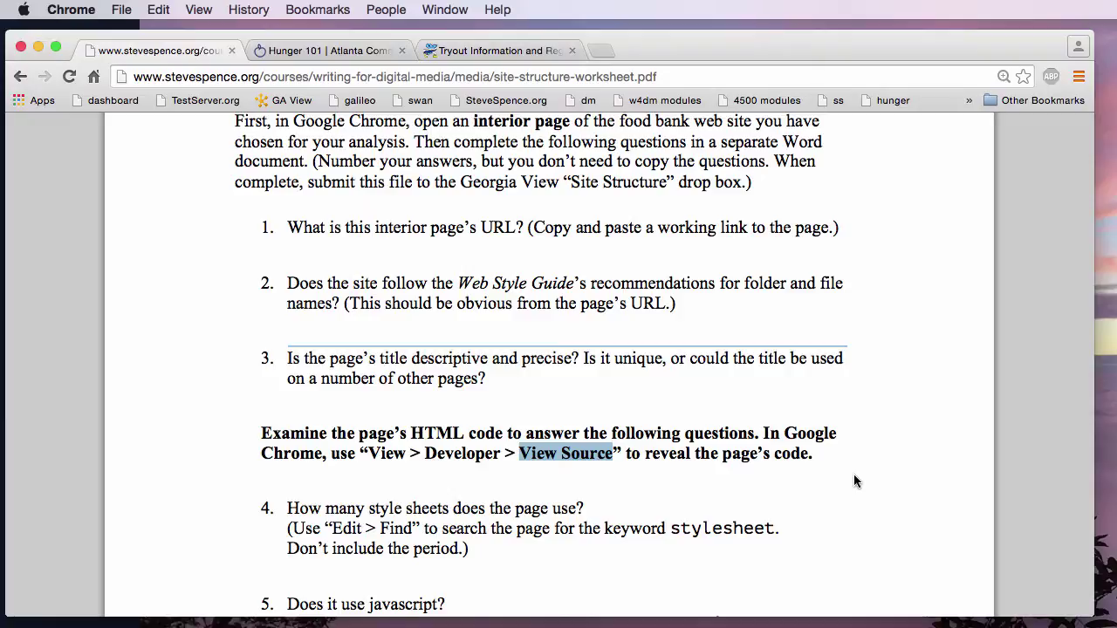
left_click(739, 452)
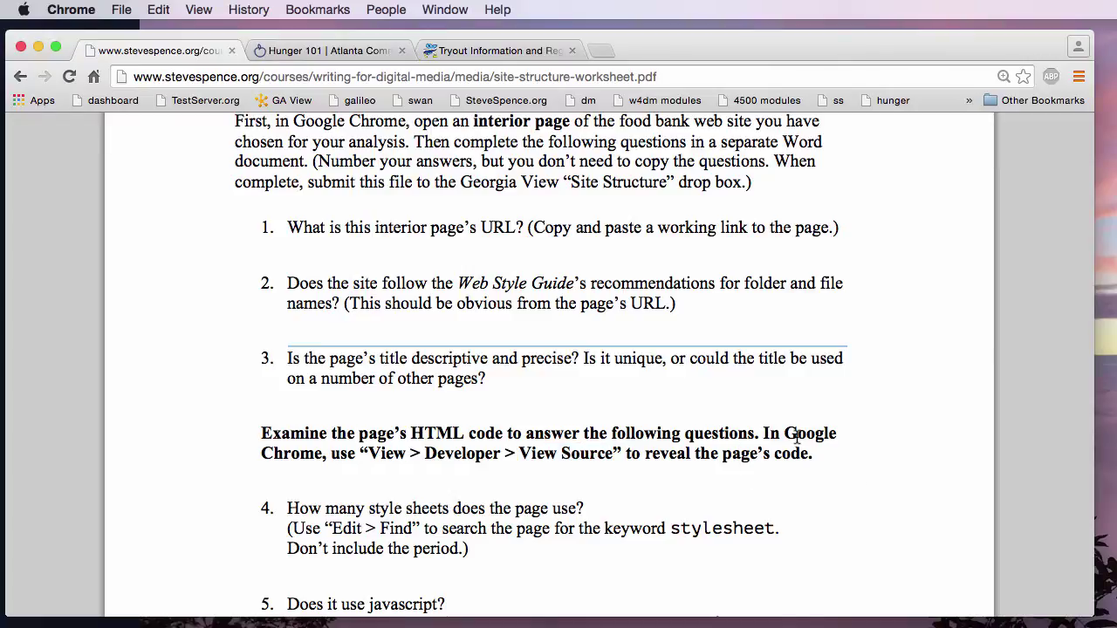
Step: Open the HTML source code of the Hunger 101 page
left_click(330, 53)
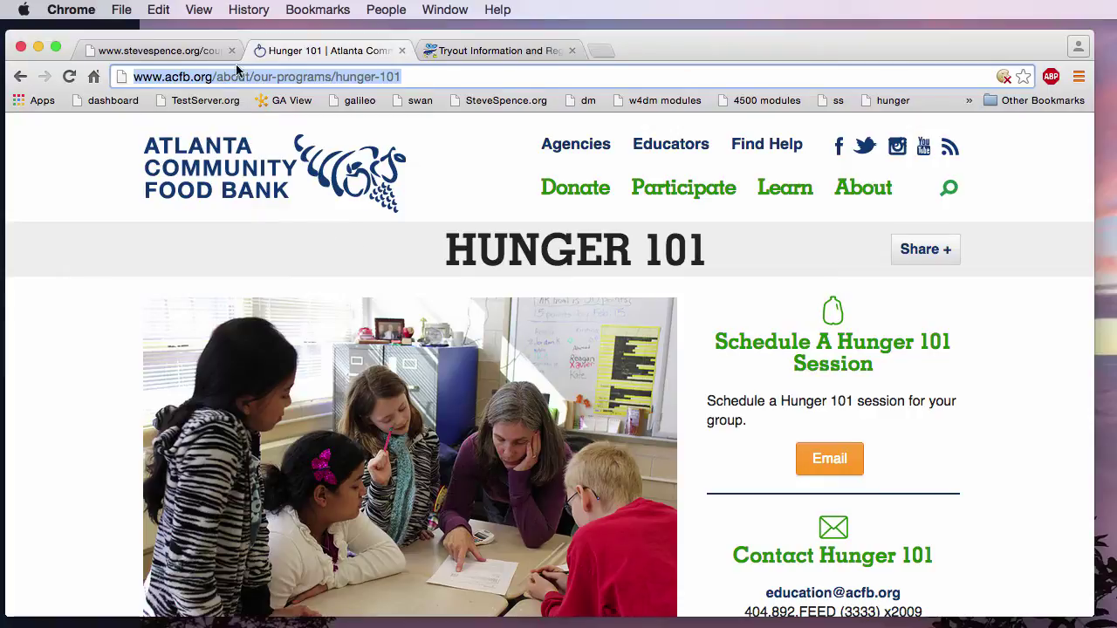
left_click(198, 9)
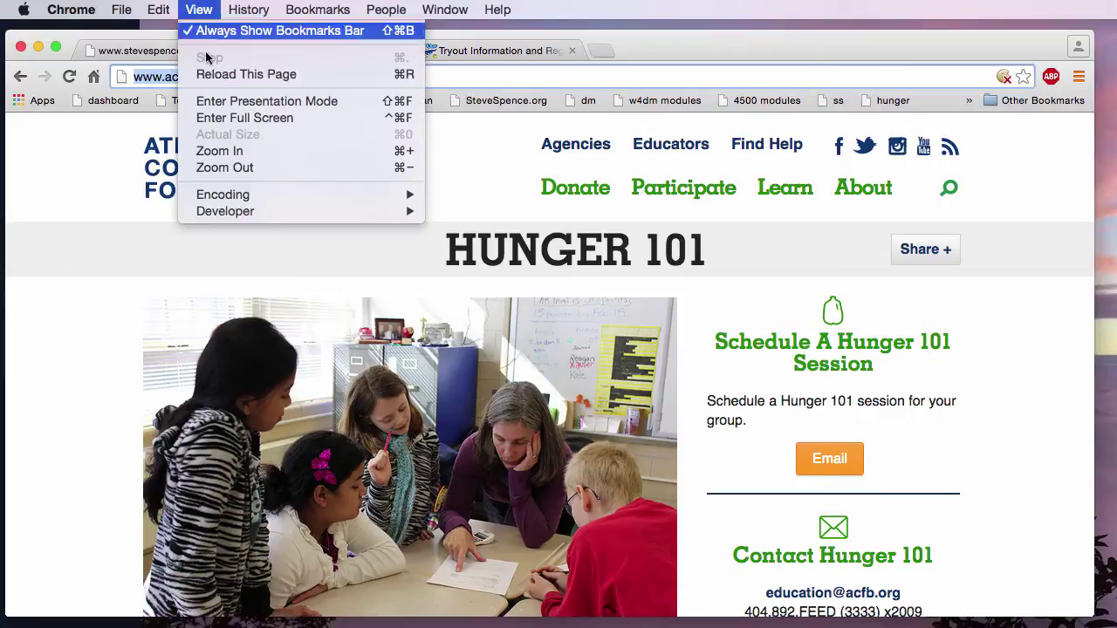
mouse_move(247, 215)
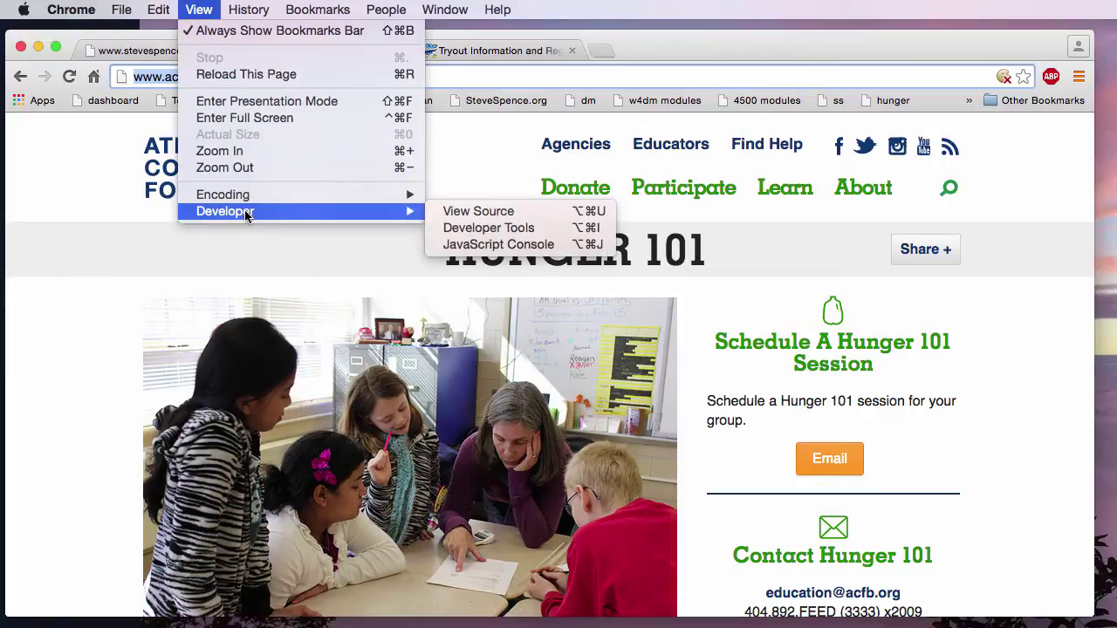
left_click(523, 213)
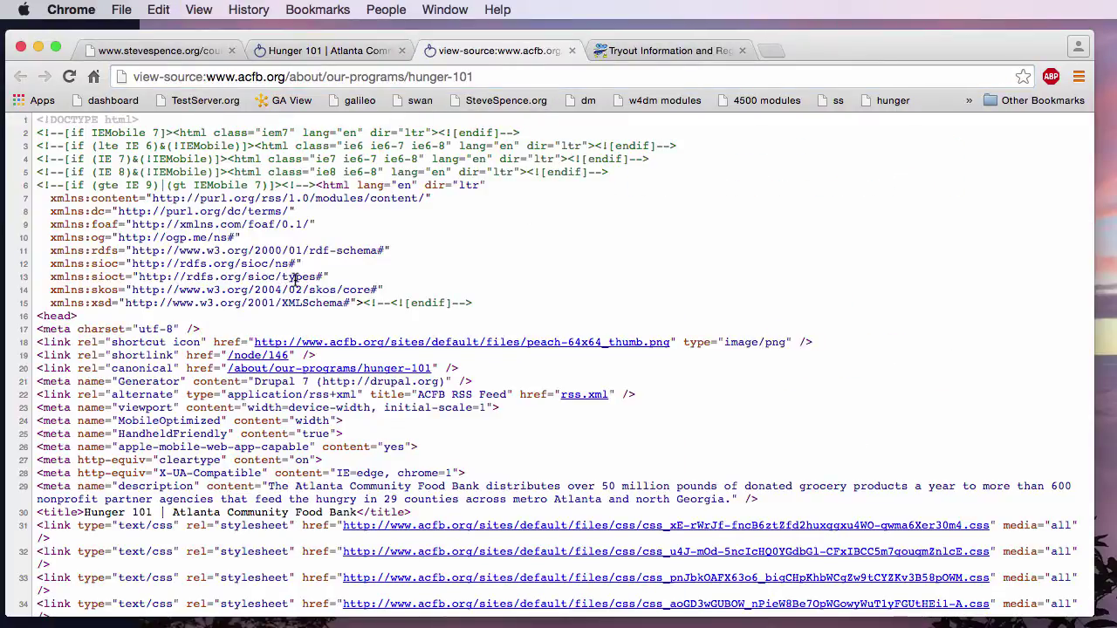
Step: Compare the rendered Hunger 101 page with its HTML source code
left_click(332, 50)
left_click(496, 49)
scroll(573, 274, "up", 2)
left_click(312, 53)
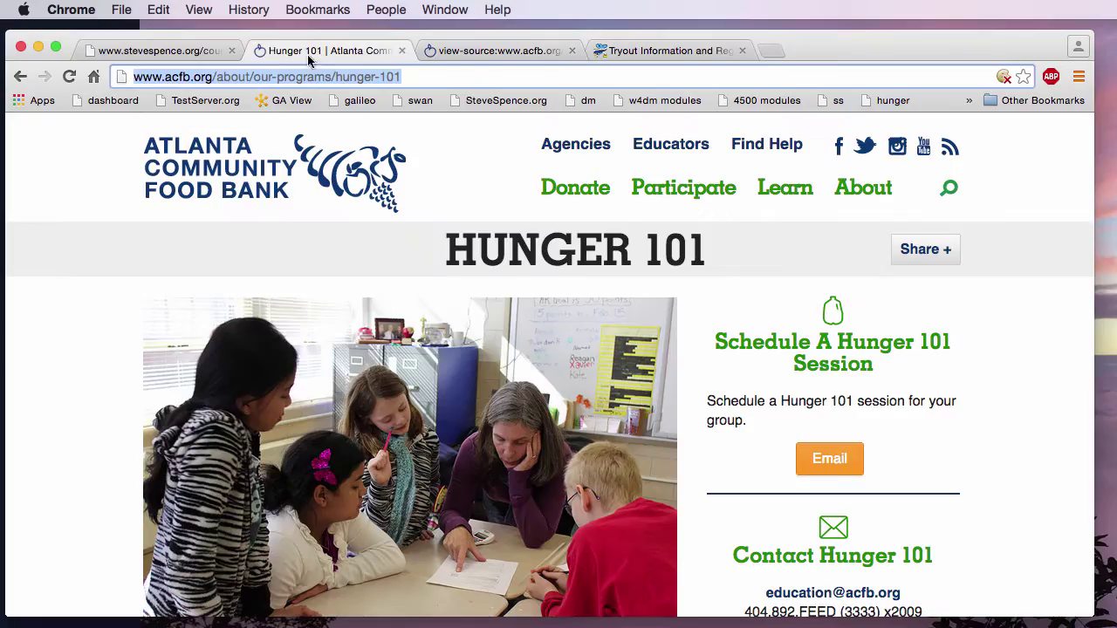
left_click(503, 54)
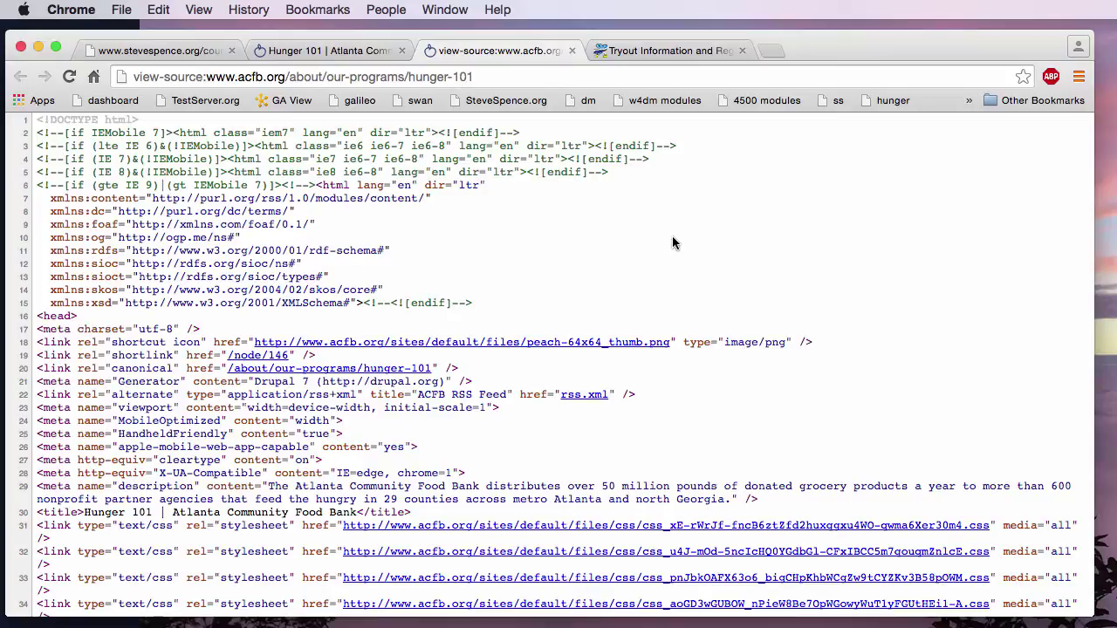
Step: Search the Hunger 101 source code for "stylesheet" and examine the linked CSS files in the head section
scroll(672, 243, "down", 1)
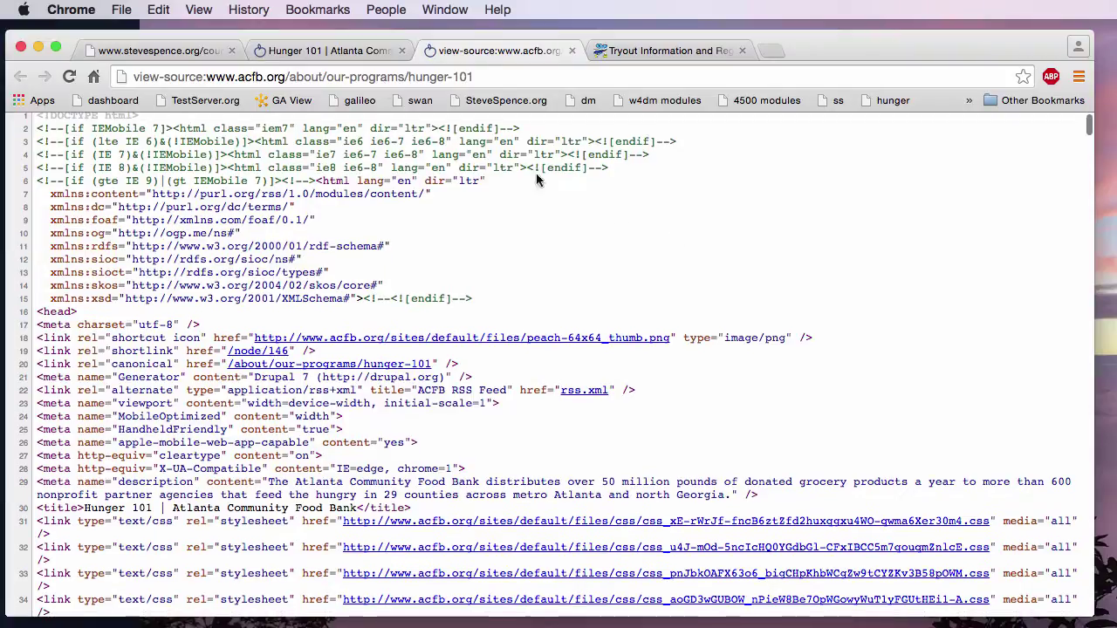
left_click(159, 8)
mouse_move(201, 186)
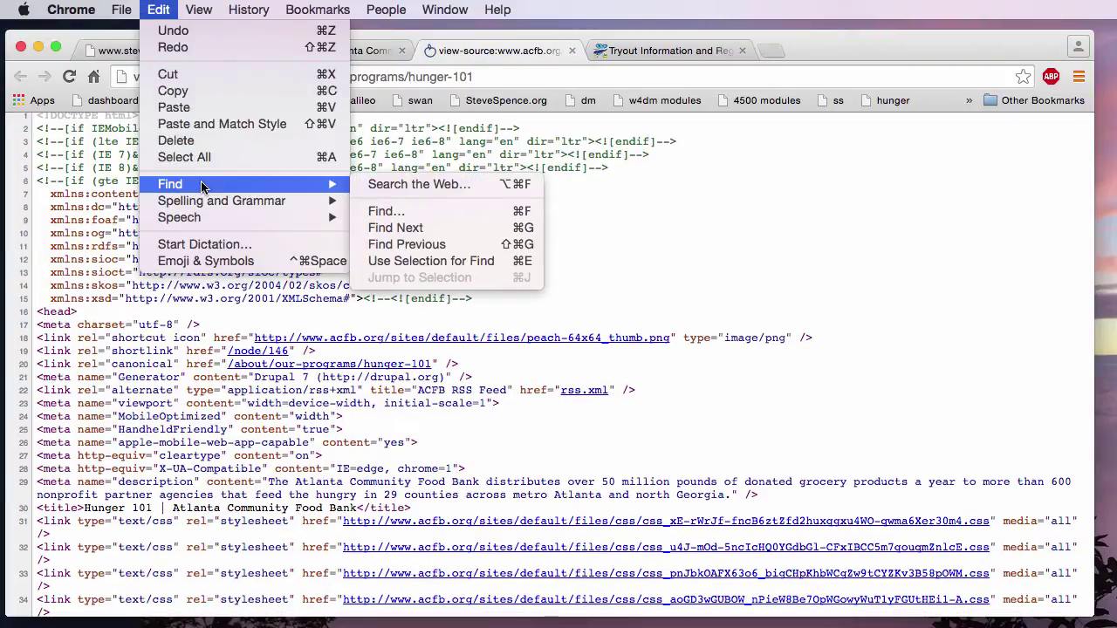
left_click(393, 211)
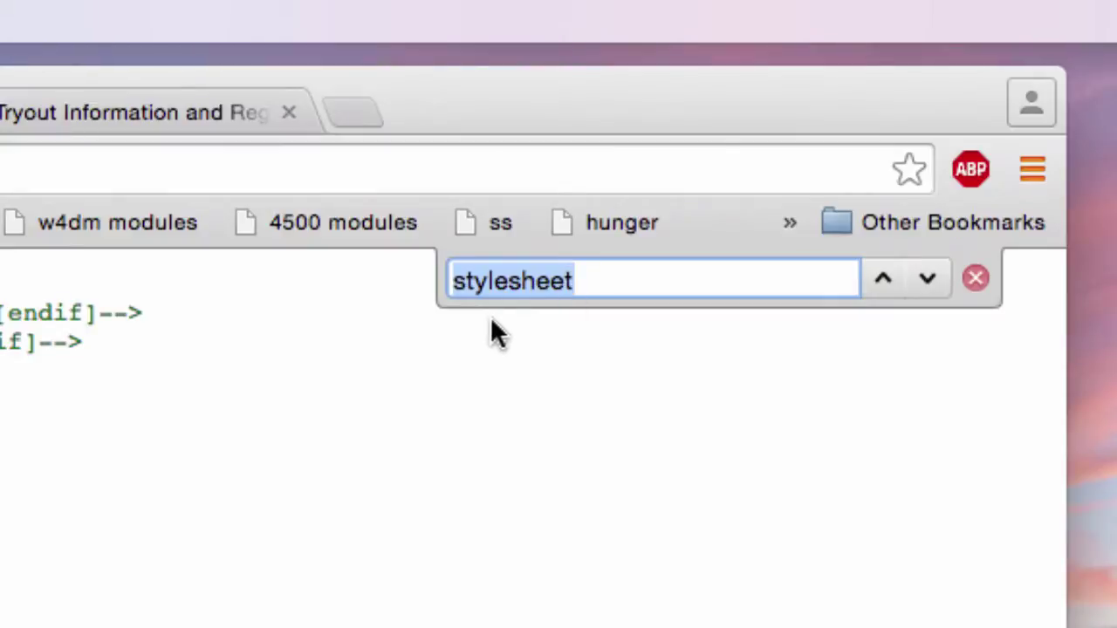
left_click(925, 281)
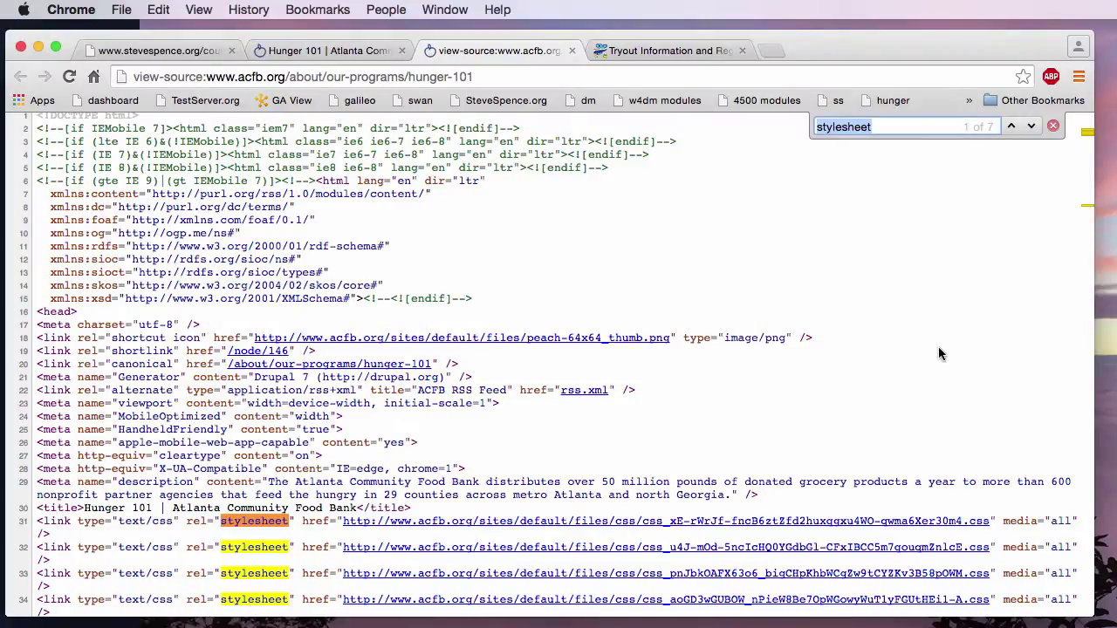
left_click(219, 410)
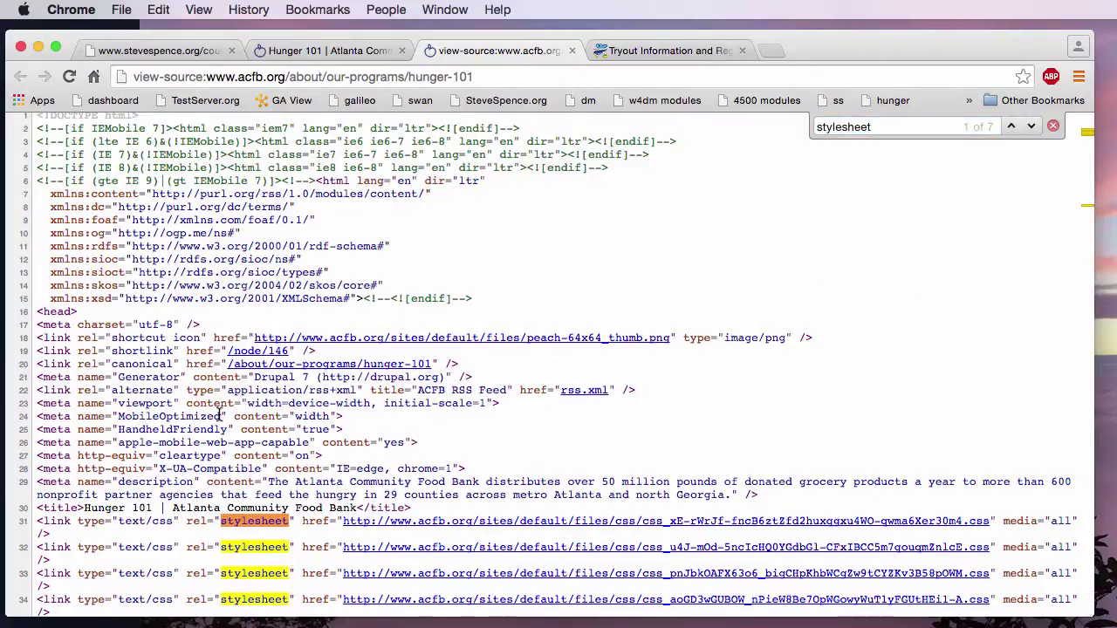
scroll(219, 410, "down", 3)
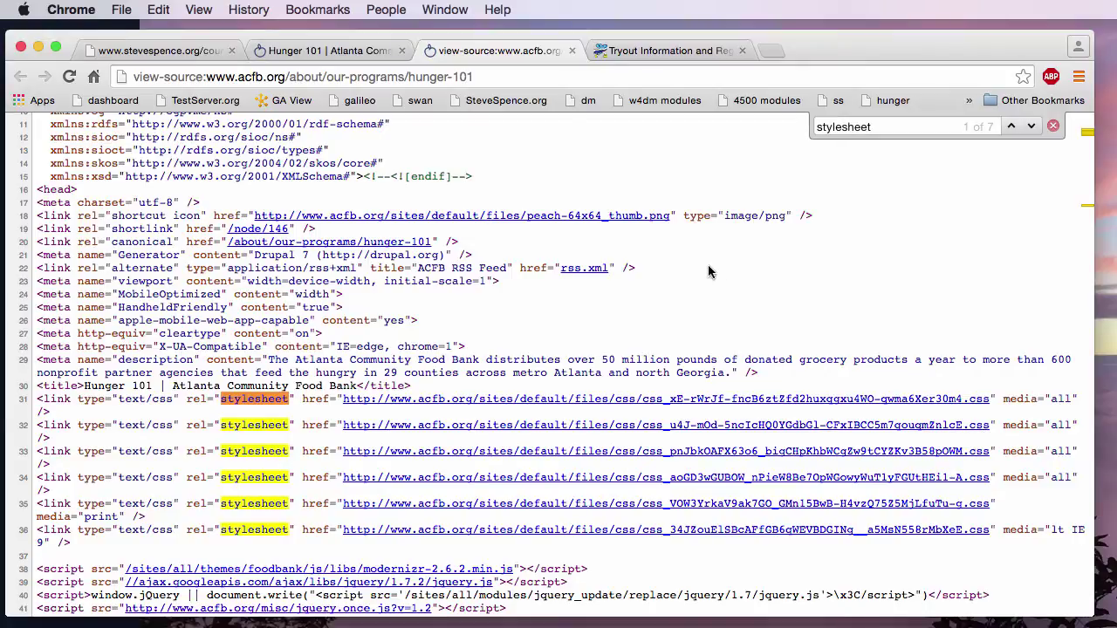
Step: Look over the styled layout of the rendered Hunger 101 page, from its header down to the Basics section
left_click(319, 51)
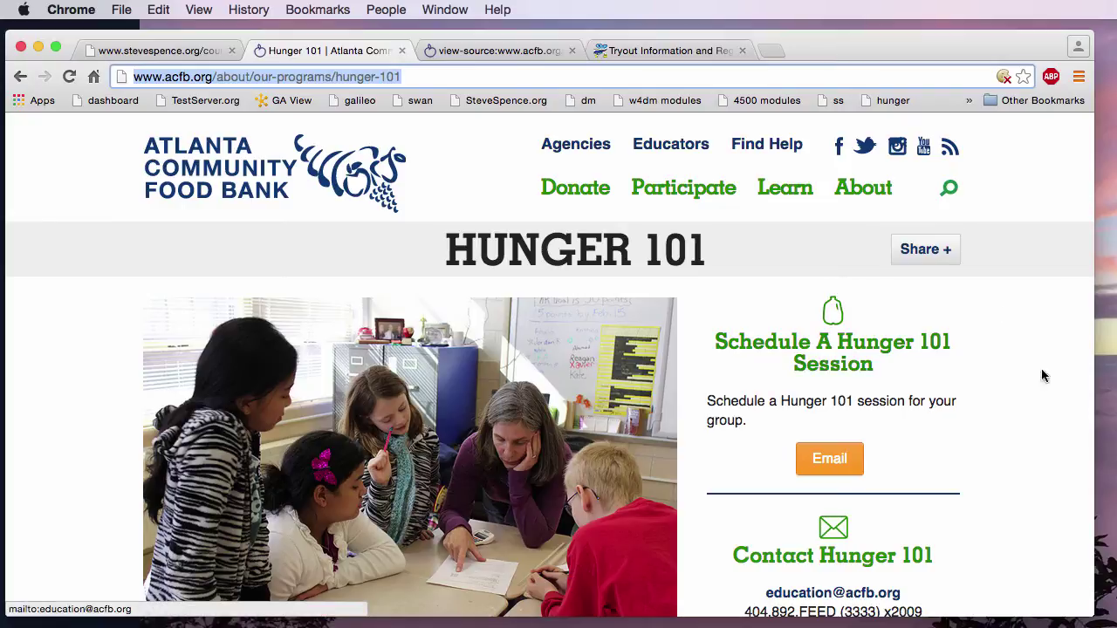
scroll(1007, 376, "down", 2)
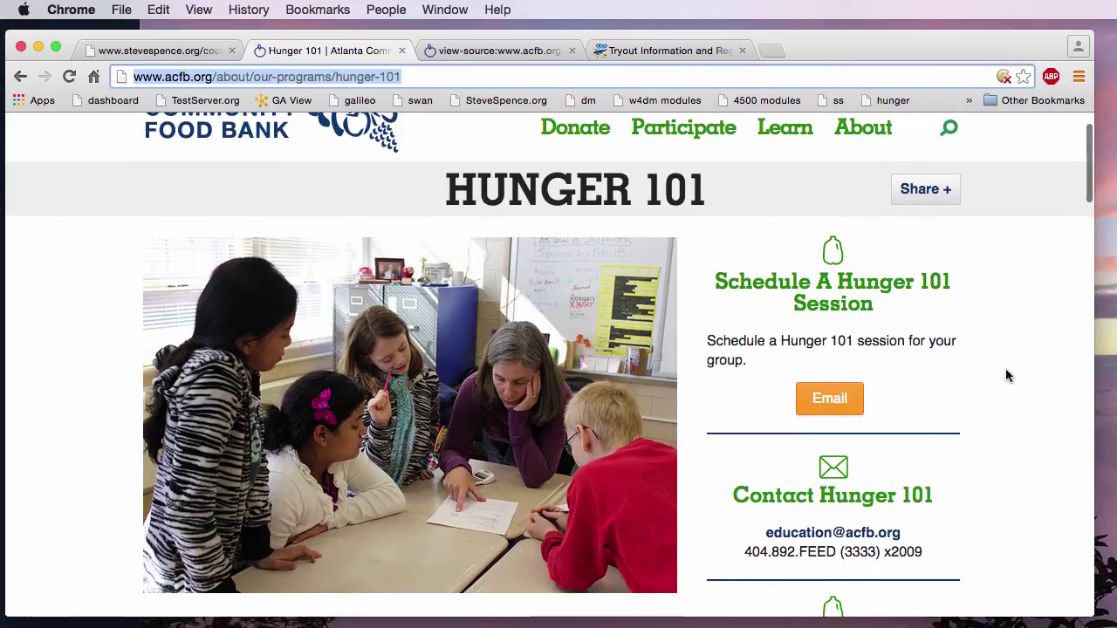
scroll(1007, 375, "down", 5)
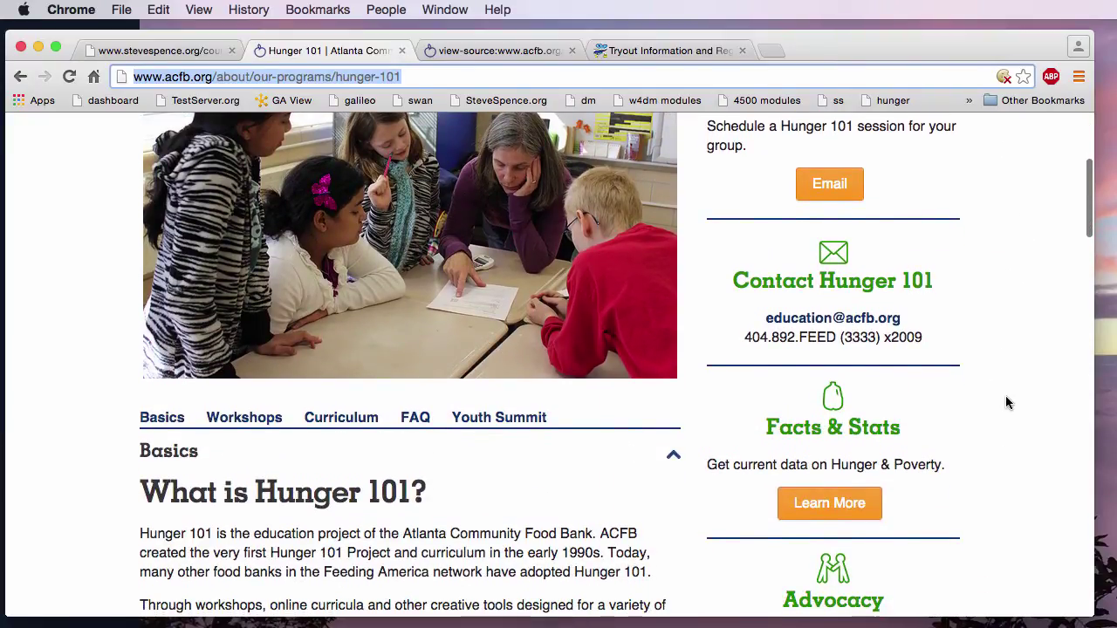
scroll(1007, 402, "up", 7)
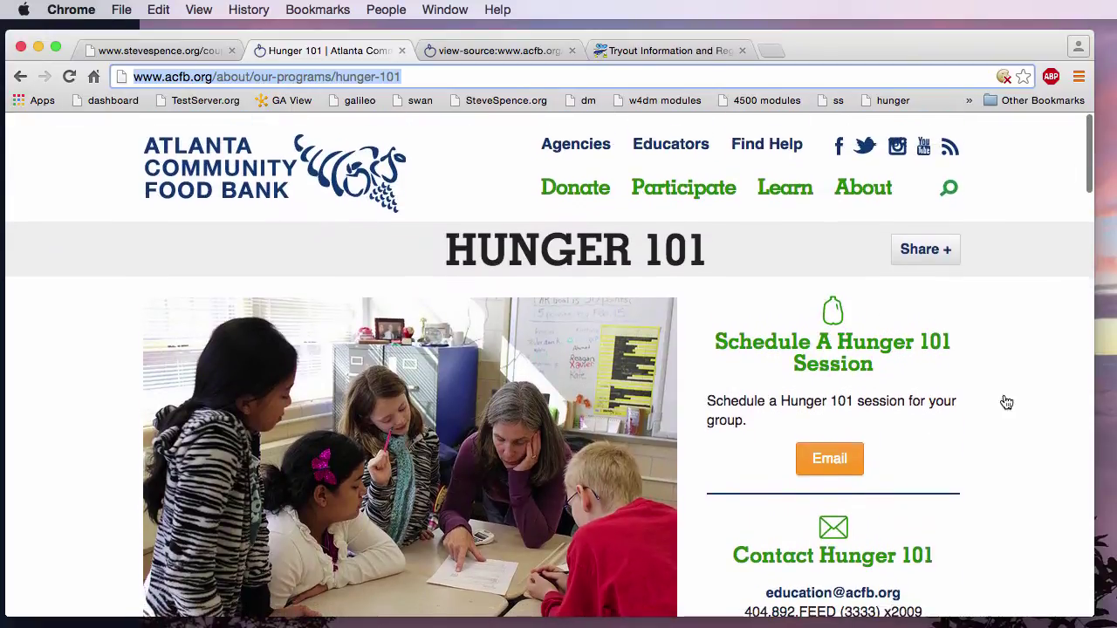
Step: Search the Hunger 101 source code for "<script" and examine the list of script tags in the head section
left_click(521, 52)
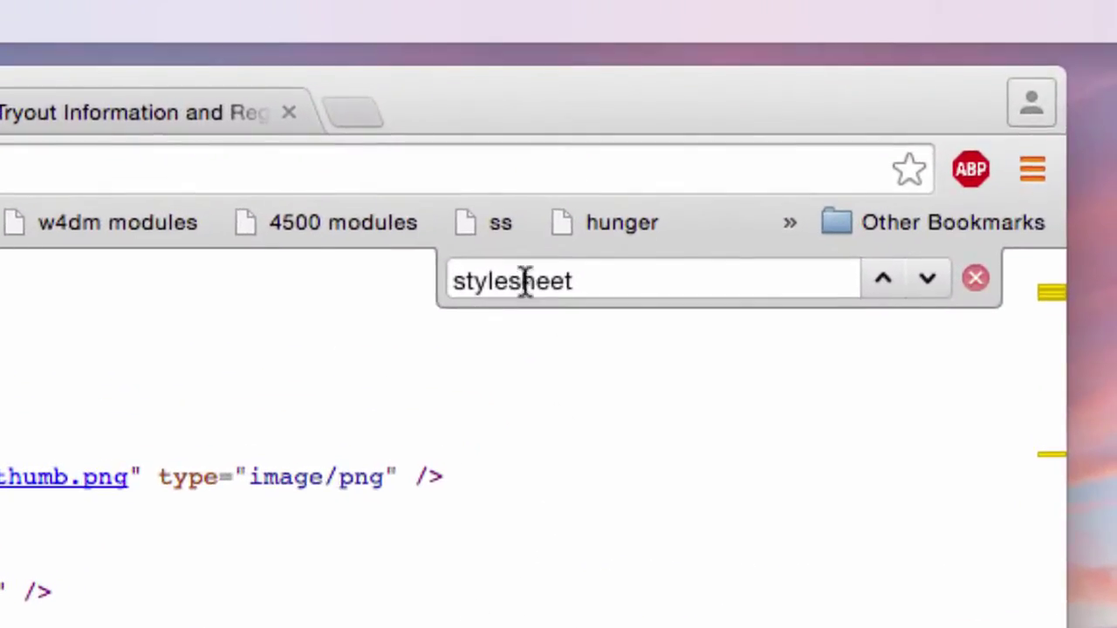
scroll(261, 427, "up", 5)
double_click(519, 281)
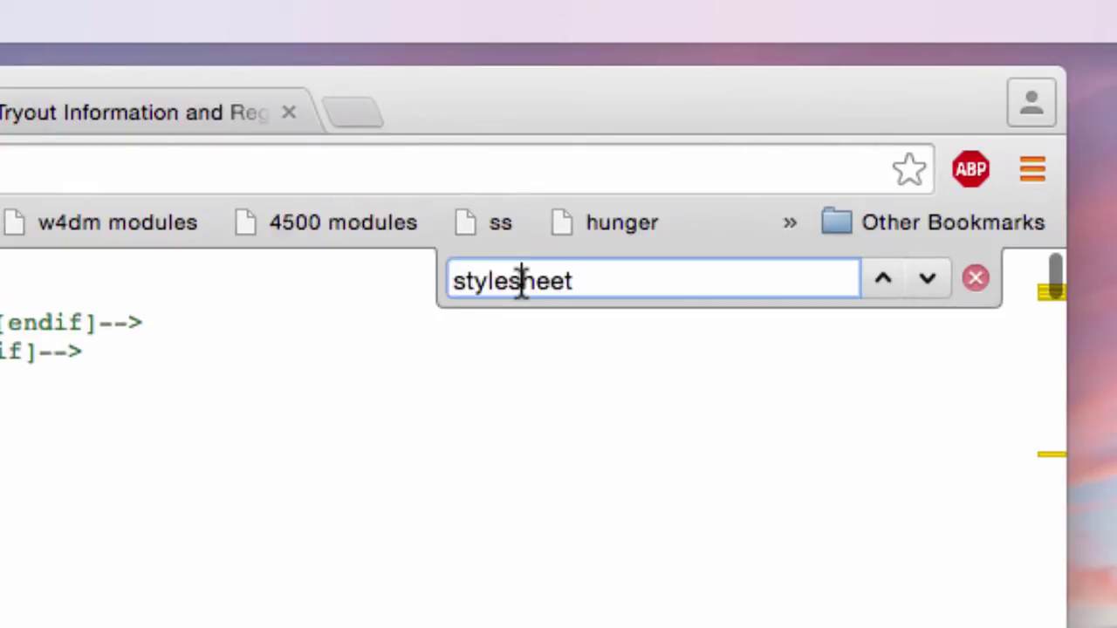
type("<")
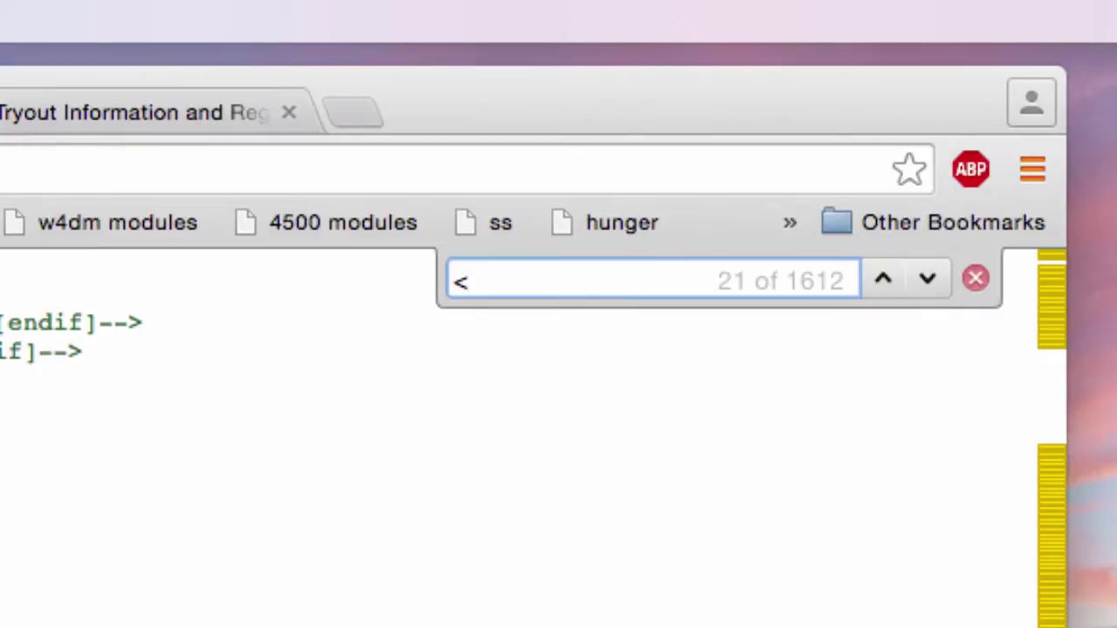
type("script")
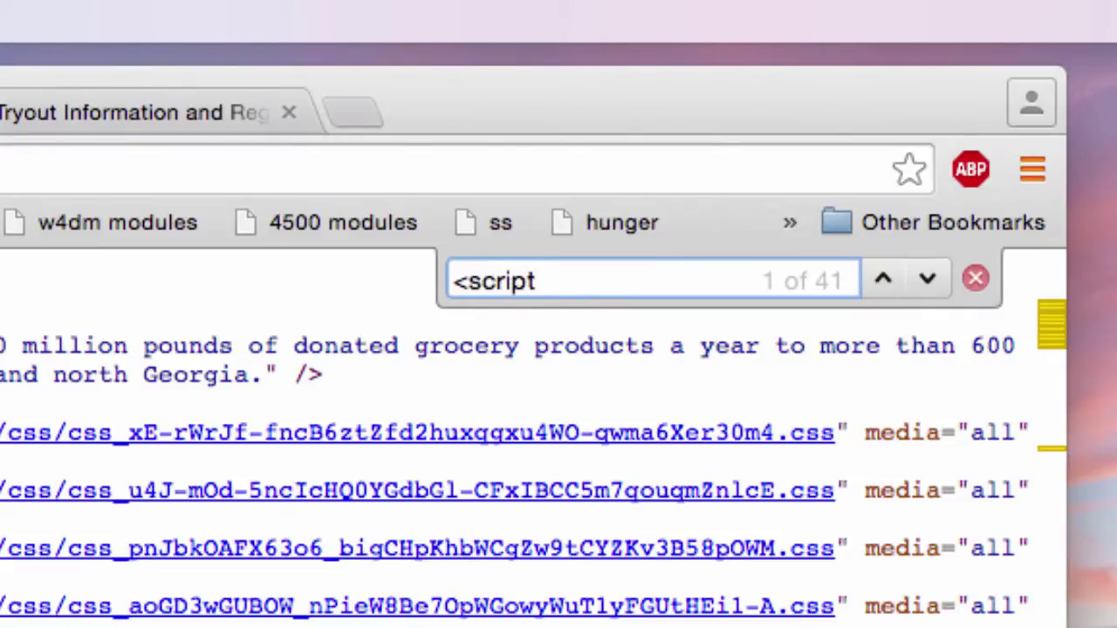
scroll(841, 369, "down", 3)
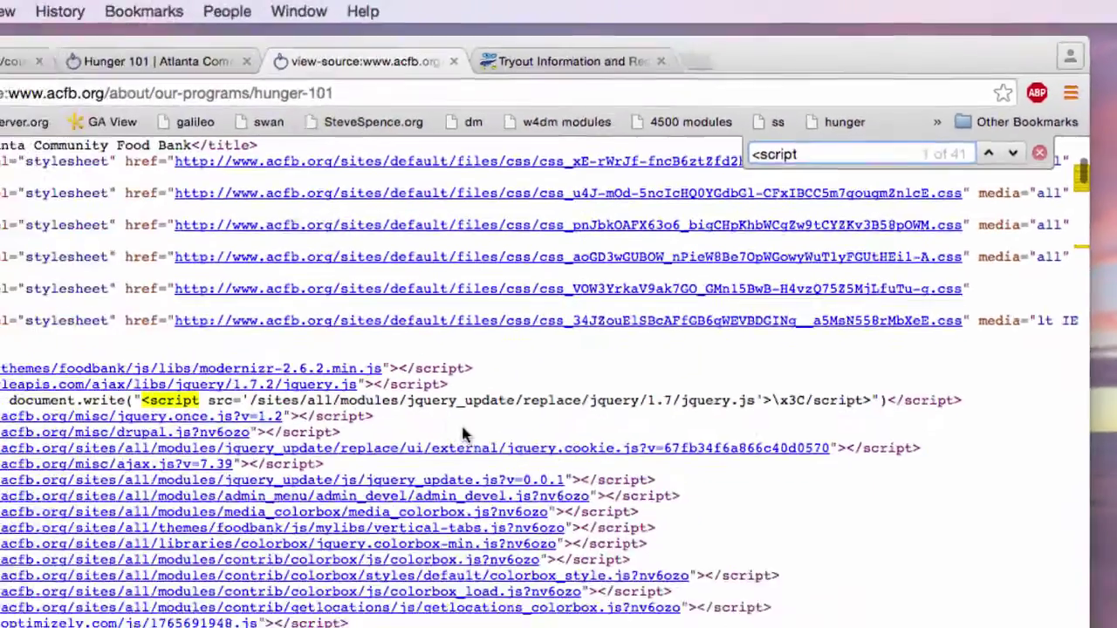
scroll(840, 369, "down", 2)
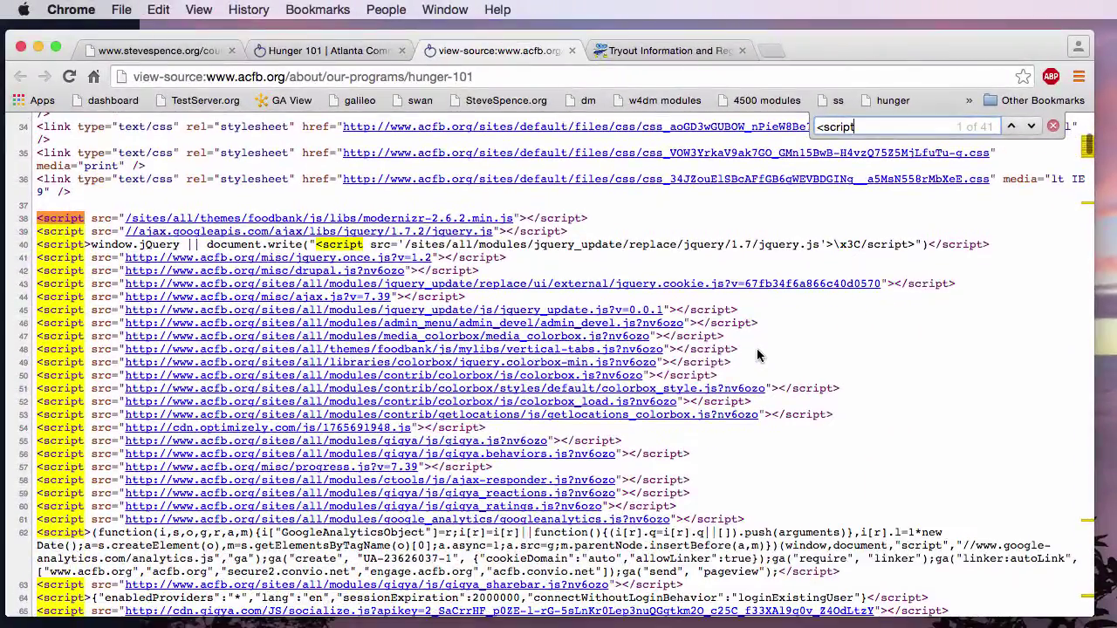
scroll(757, 355, "down", 1)
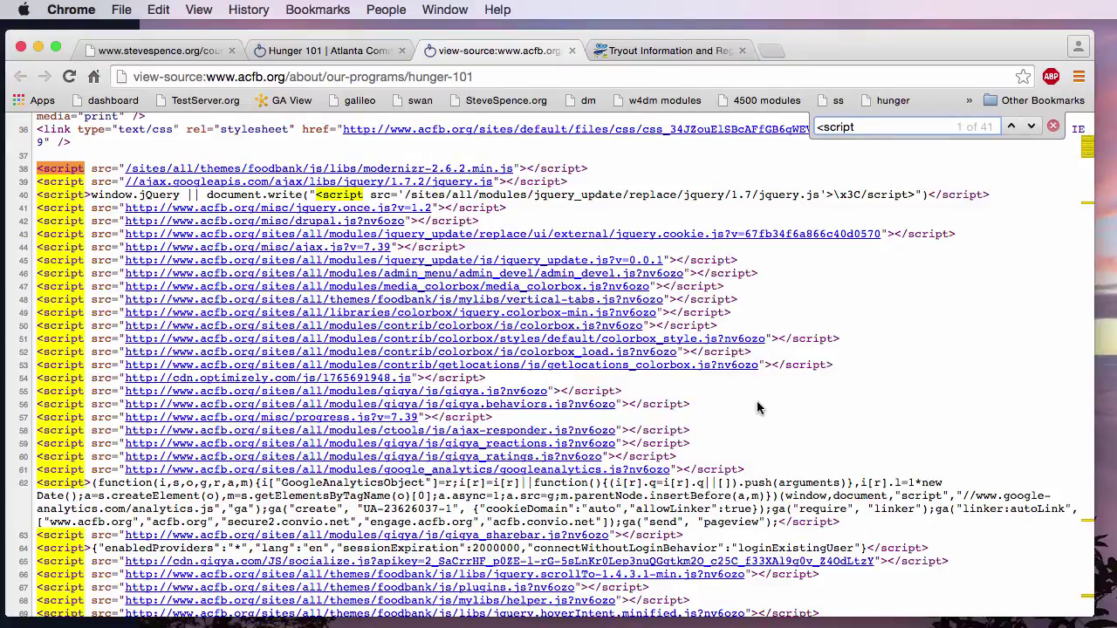
Step: Examine the long inline script and the body markup of the Hunger 101 source, including the Facts & Stats and Advocacy blocks
scroll(757, 408, "down", 6)
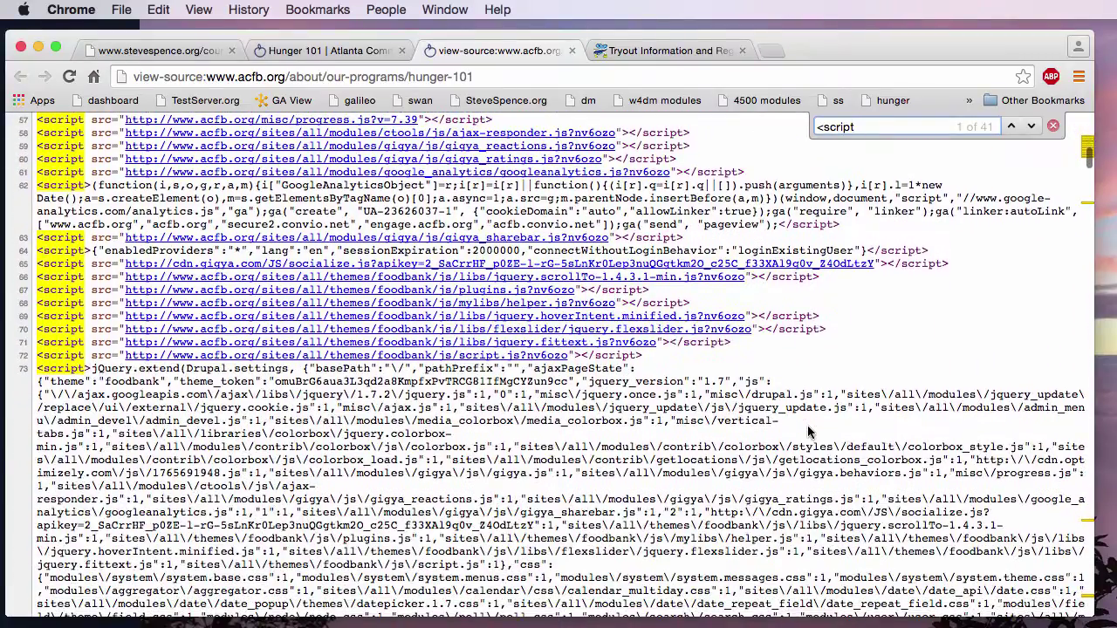
scroll(808, 432, "down", 20)
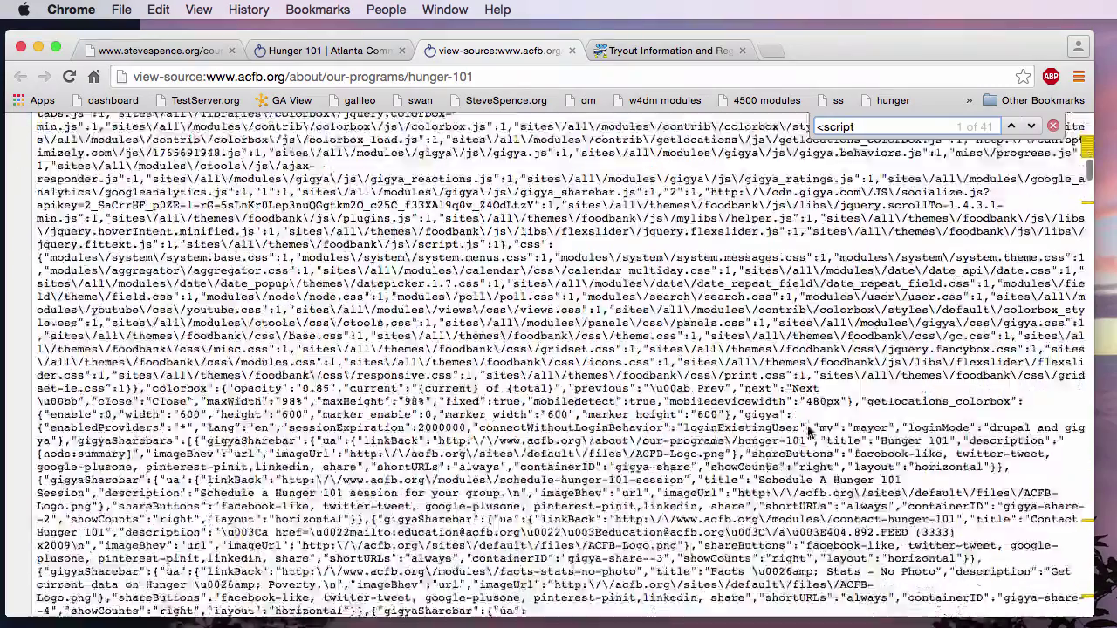
scroll(810, 428, "up", 10)
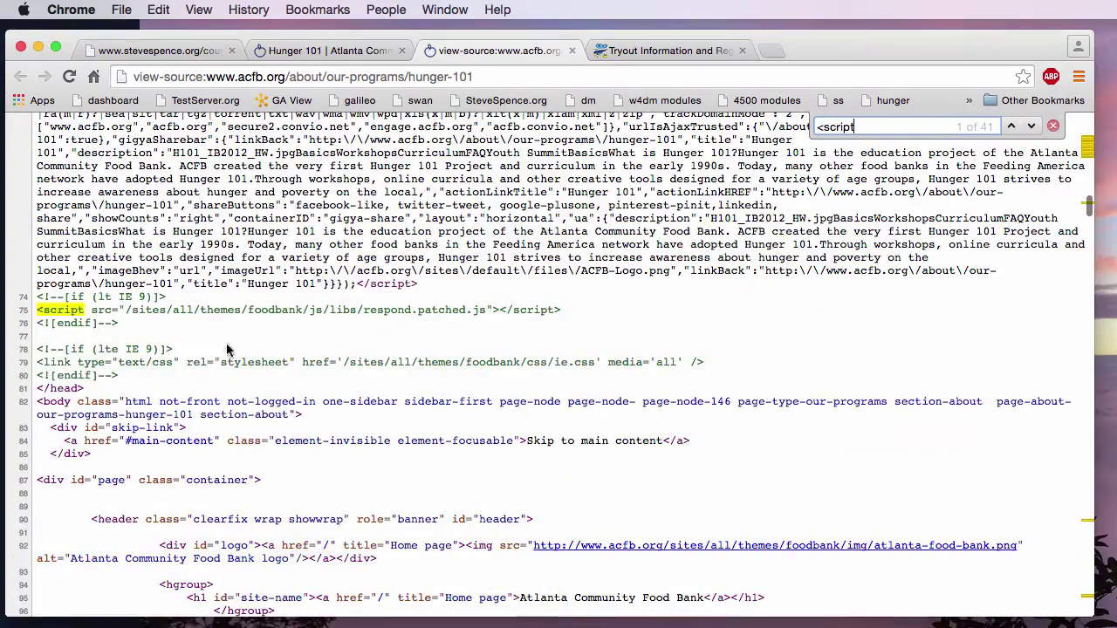
scroll(659, 397, "down", 10)
scroll(663, 398, "down", 20)
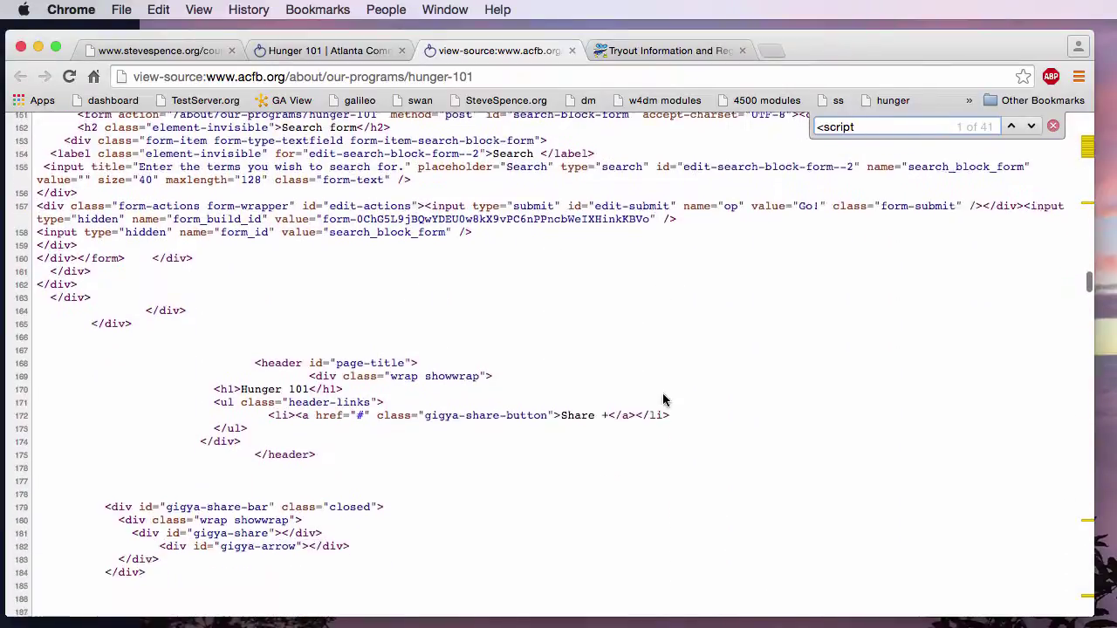
scroll(663, 398, "down", 4)
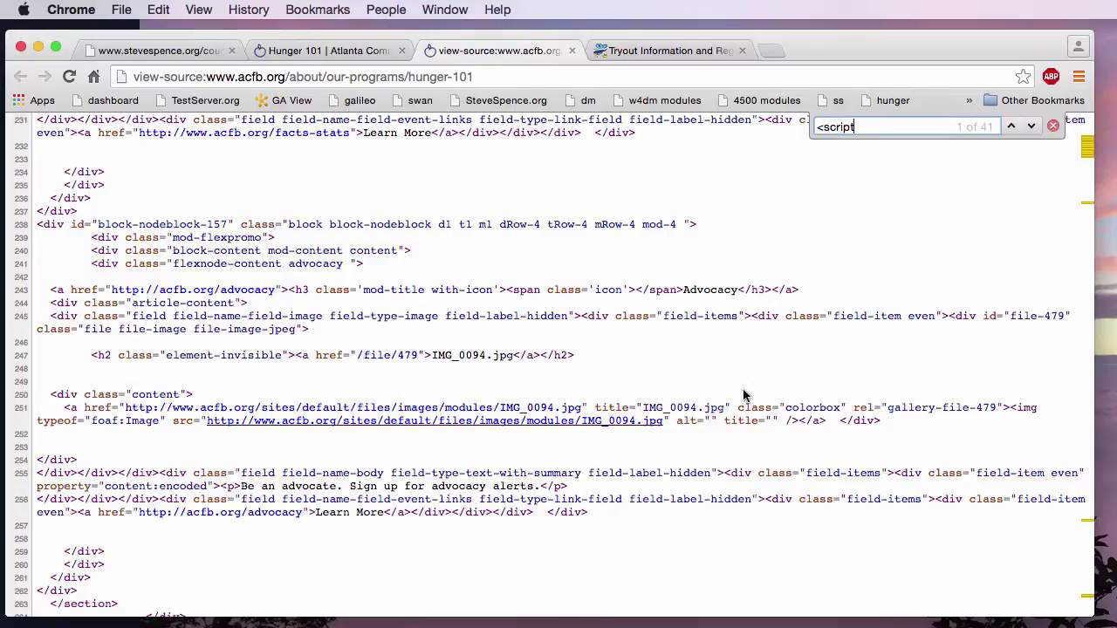
scroll(728, 370, "up", 10)
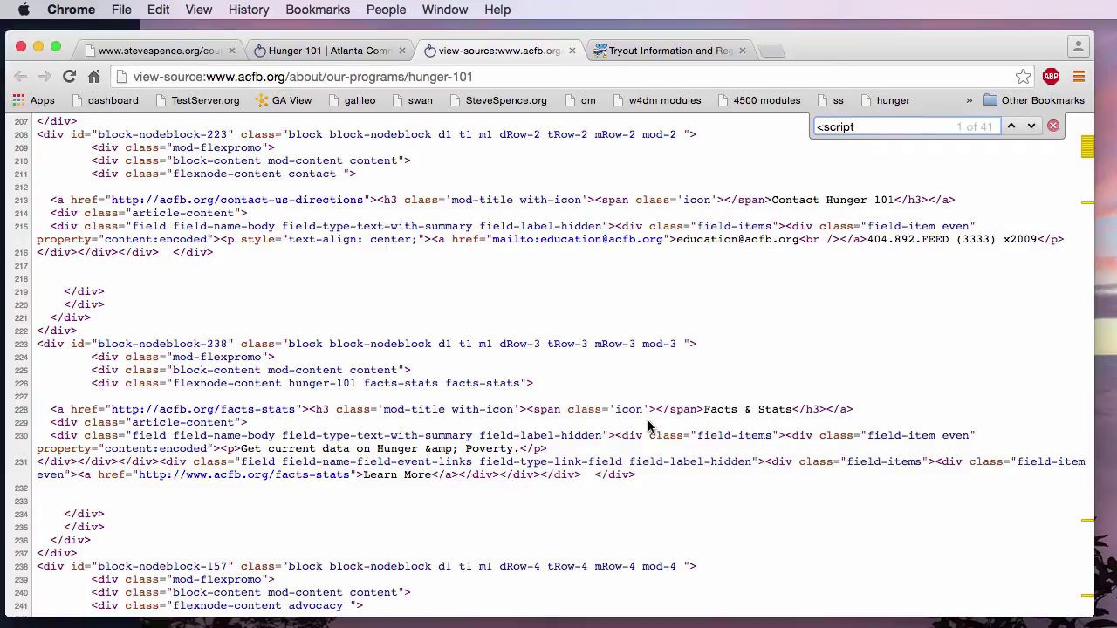
scroll(648, 427, "down", 8)
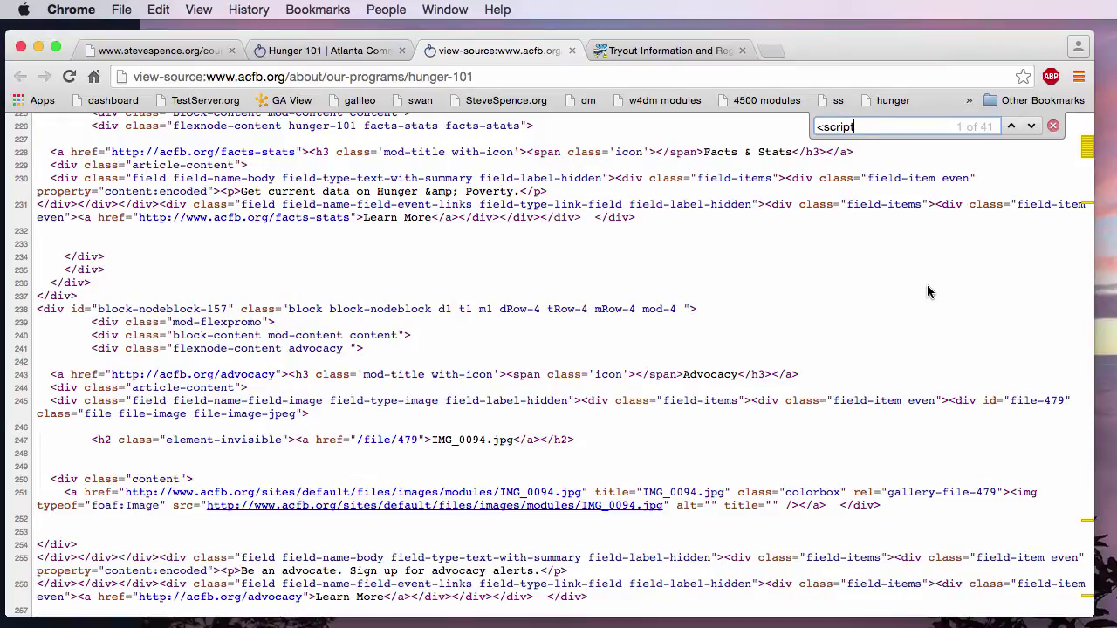
scroll(955, 325, "up", 15)
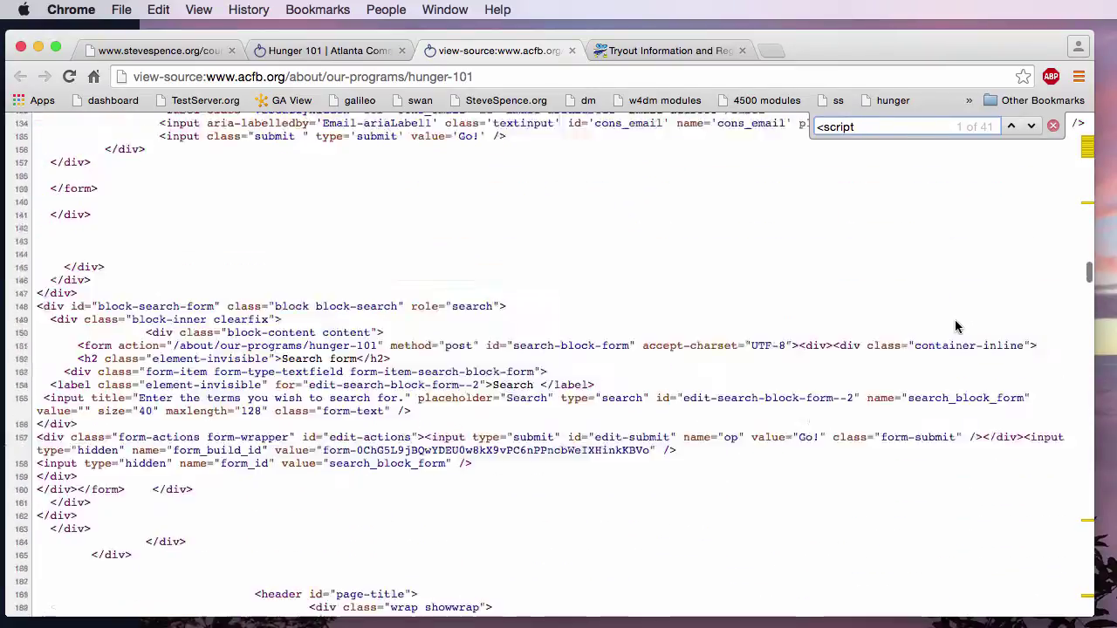
scroll(1027, 194, "up", 15)
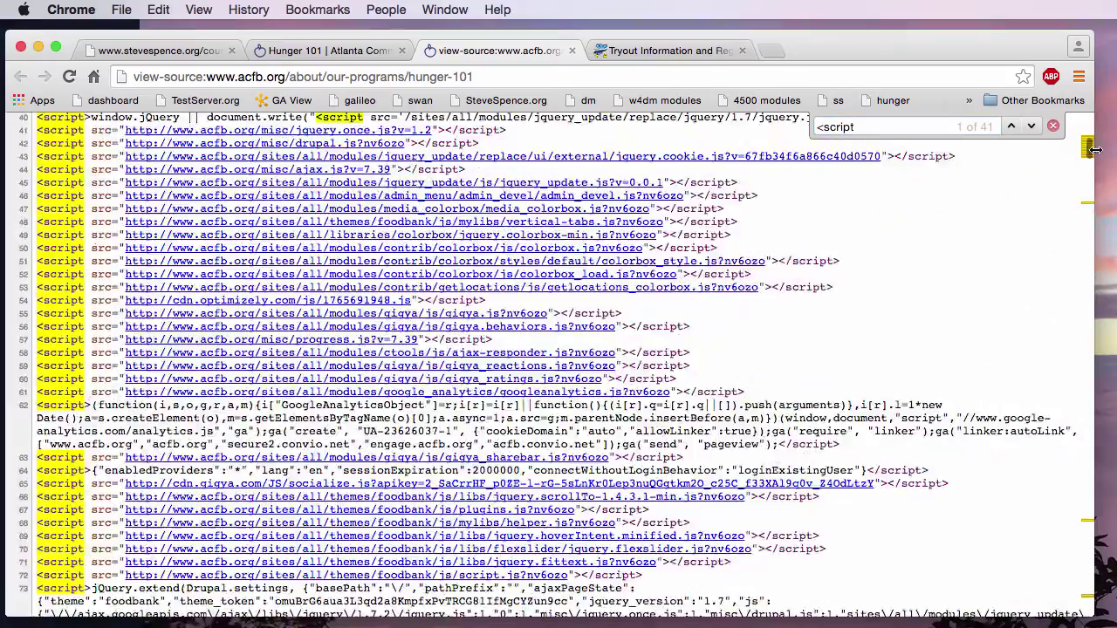
Step: Narrow the source code search to "<script>" and examine the inline scripts in the head section
scroll(681, 290, "up", 5)
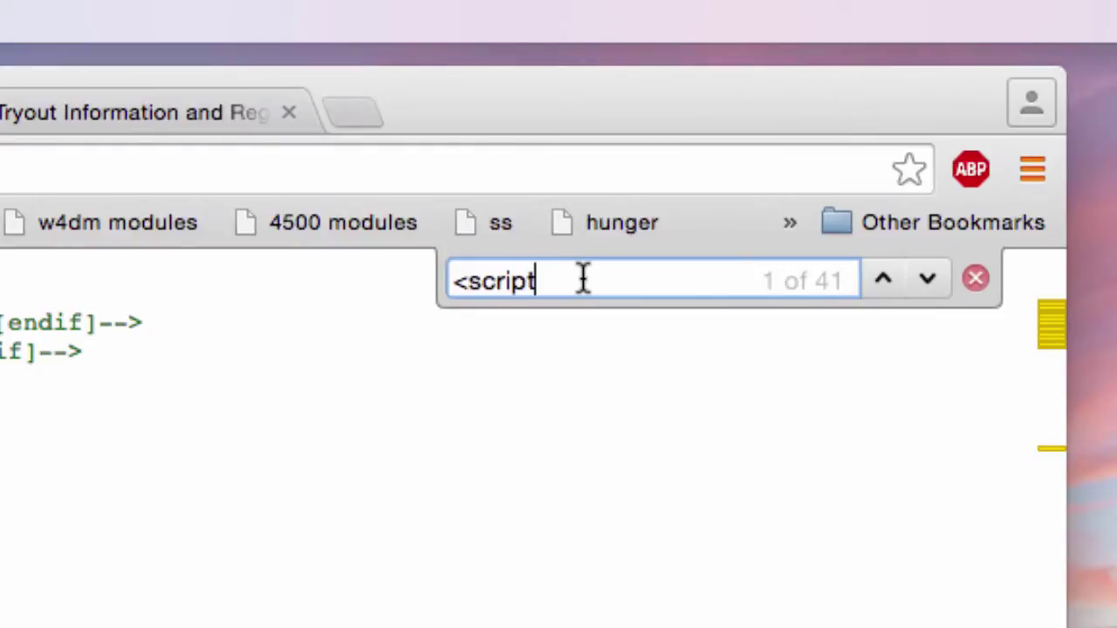
type(">")
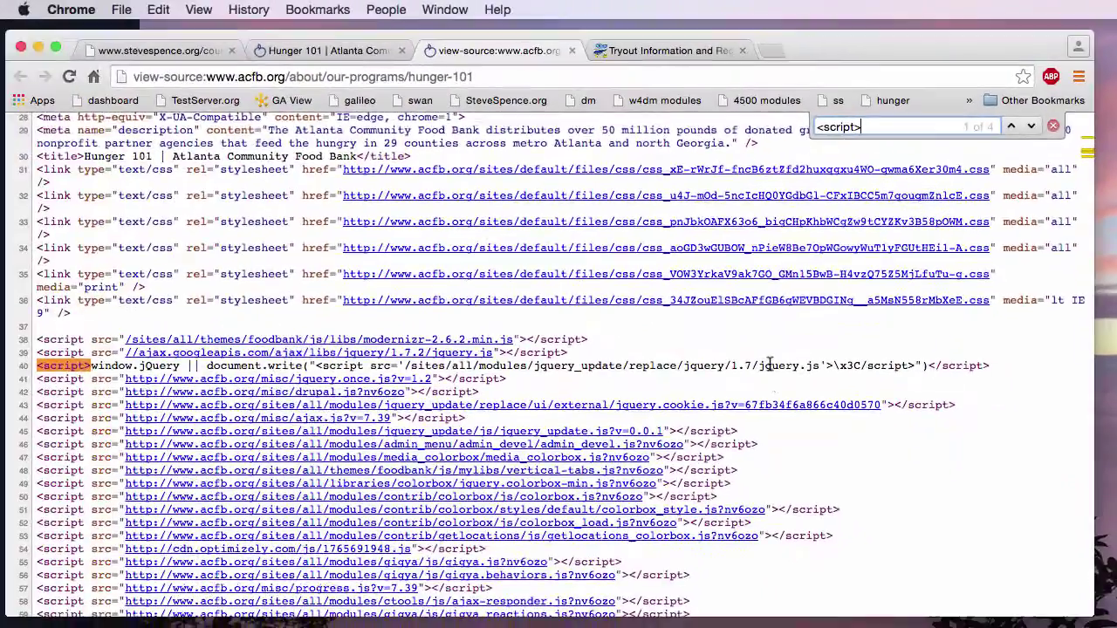
scroll(768, 367, "down", 4)
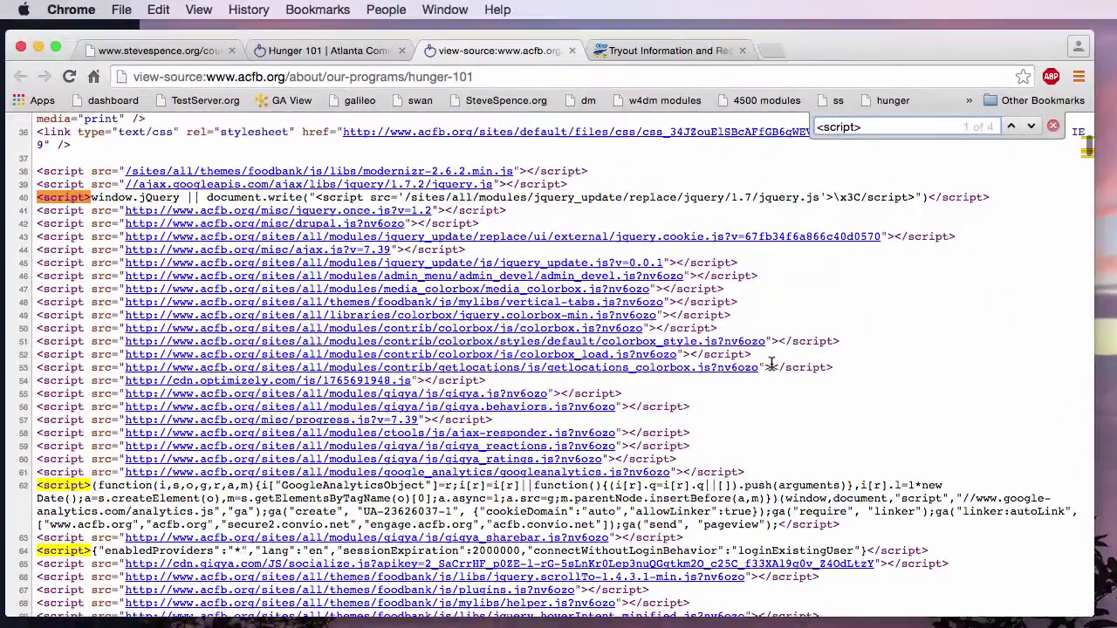
scroll(771, 365, "down", 12)
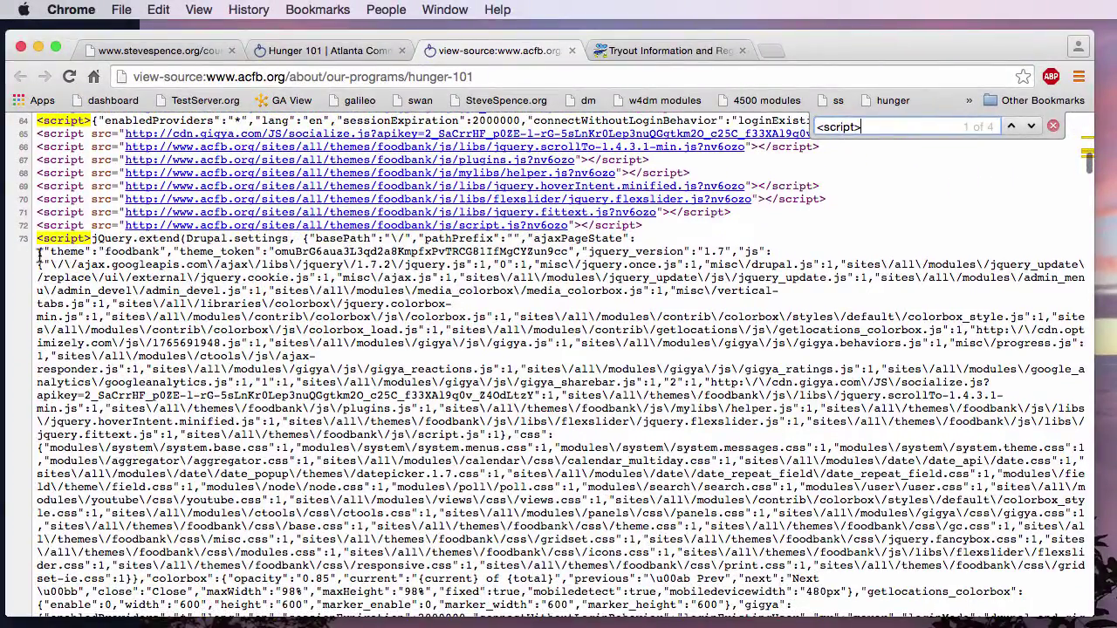
Step: Highlight the inline script starting with "jQuery.extend(Drupal.settings" on line 73 and check how far it extends
left_click_drag(36, 238, 248, 467)
scroll(252, 469, "down", 15)
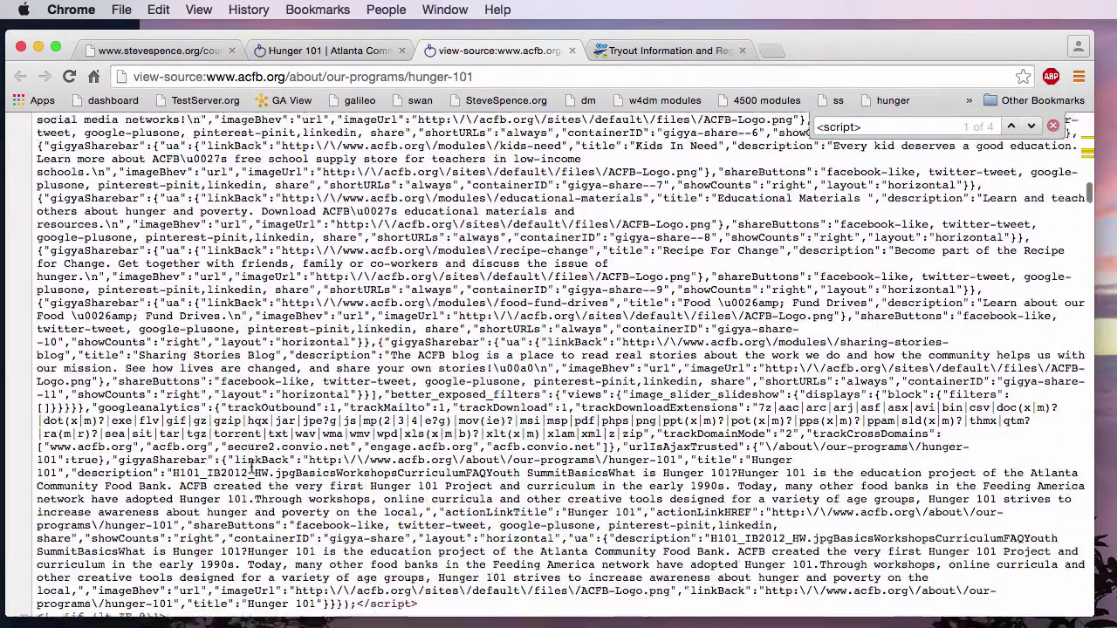
scroll(251, 468, "down", 5)
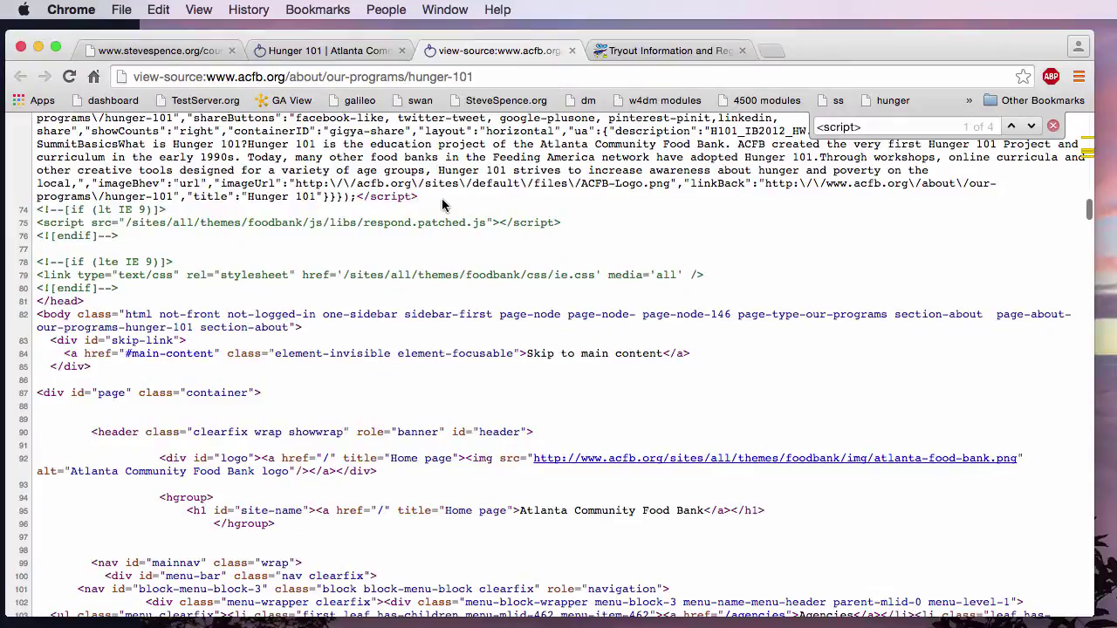
scroll(602, 270, "up", 15)
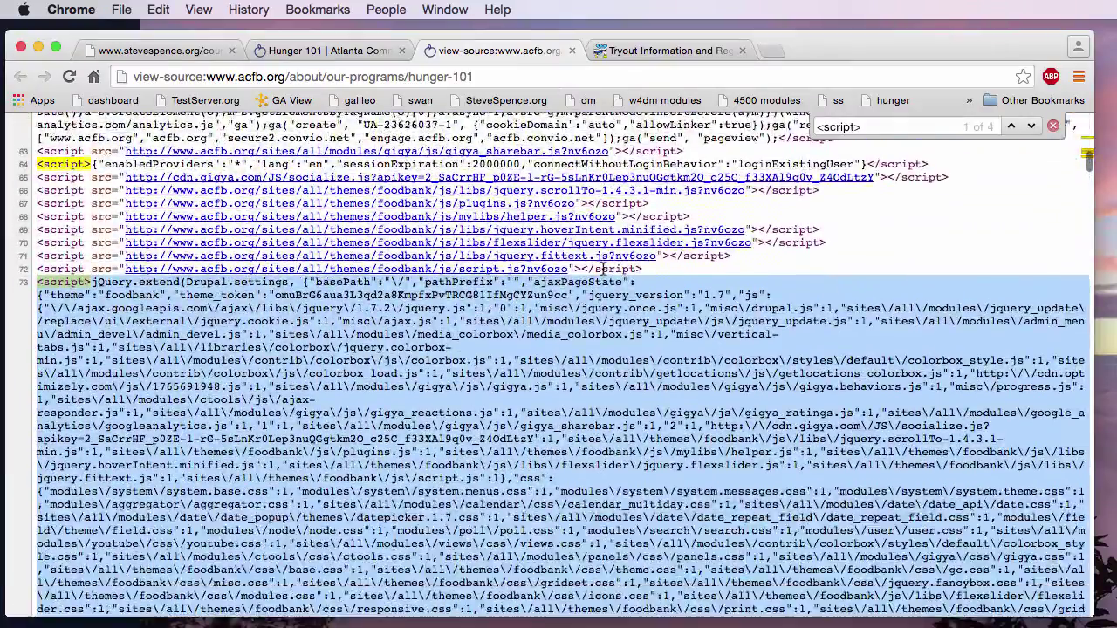
Step: Examine the inline script on line 73 of the Hunger 101 source through to its closing script tag
scroll(603, 271, "down", 1)
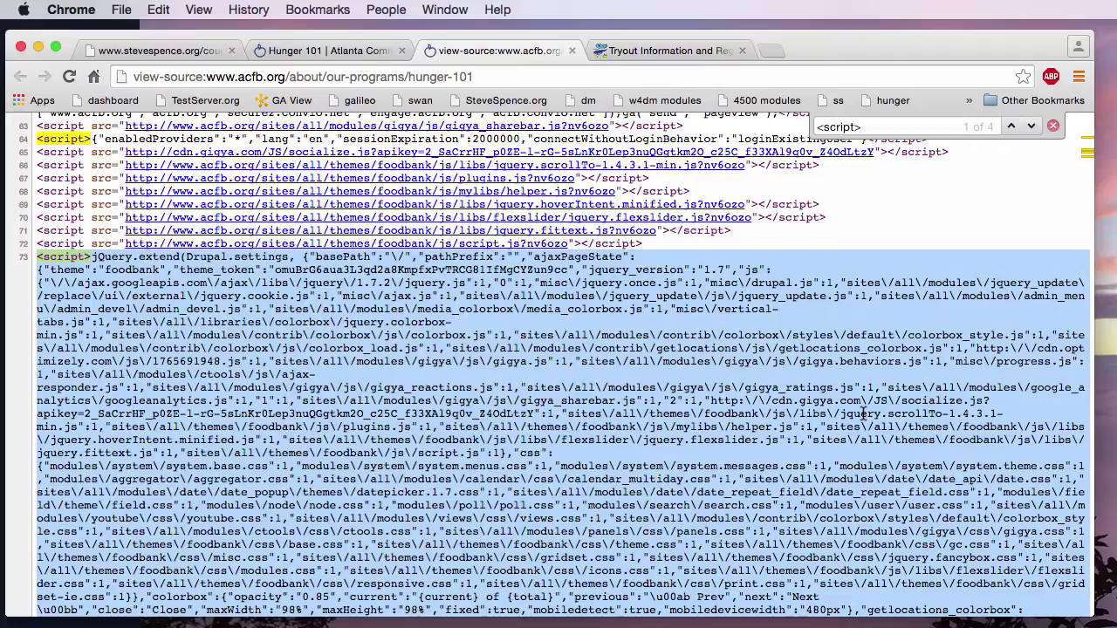
scroll(689, 407, "down", 8)
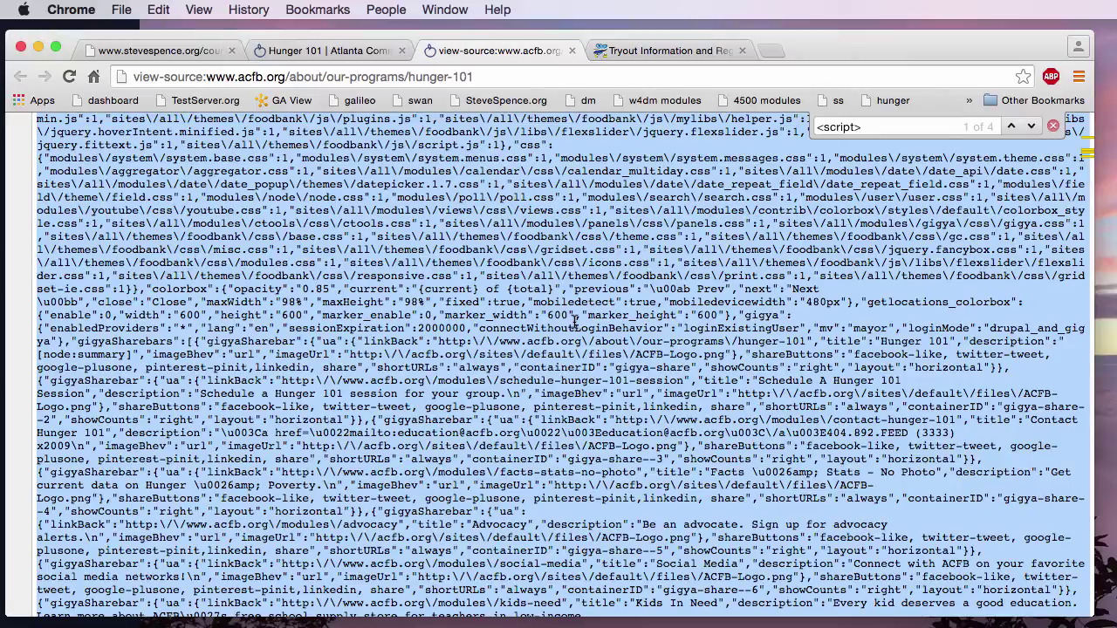
scroll(586, 343, "up", 5)
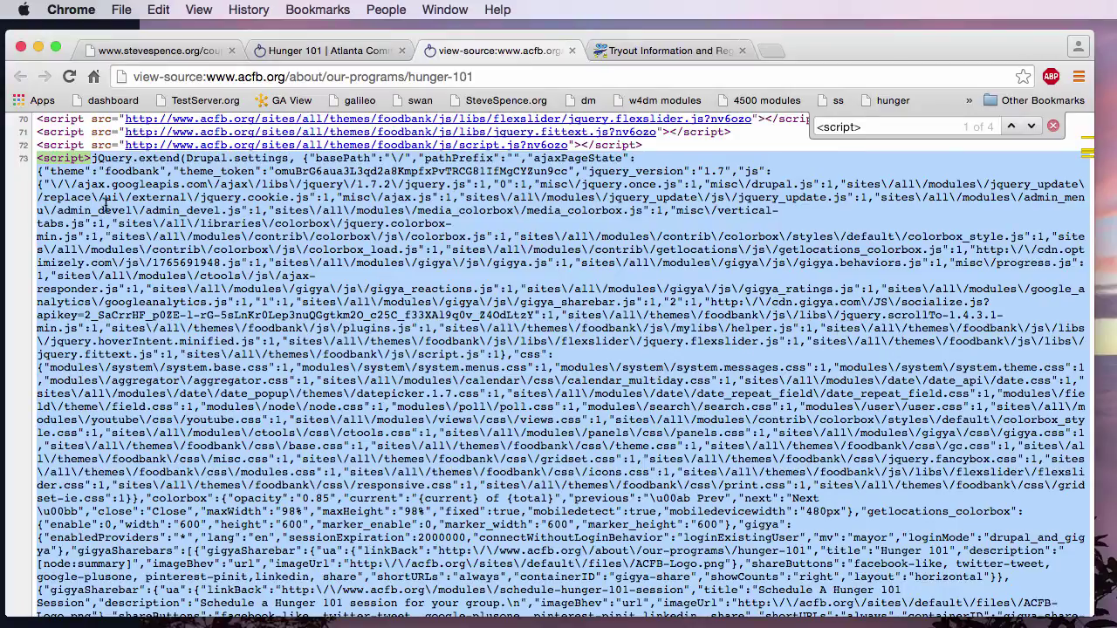
scroll(139, 215, "down", 1)
scroll(809, 364, "down", 5)
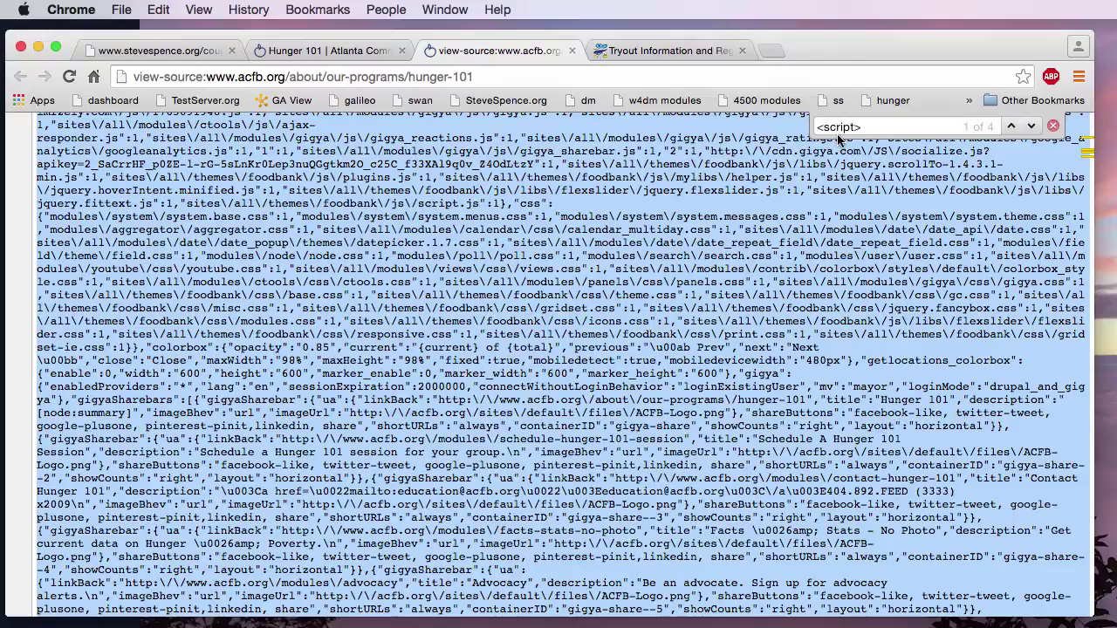
scroll(821, 296, "down", 6)
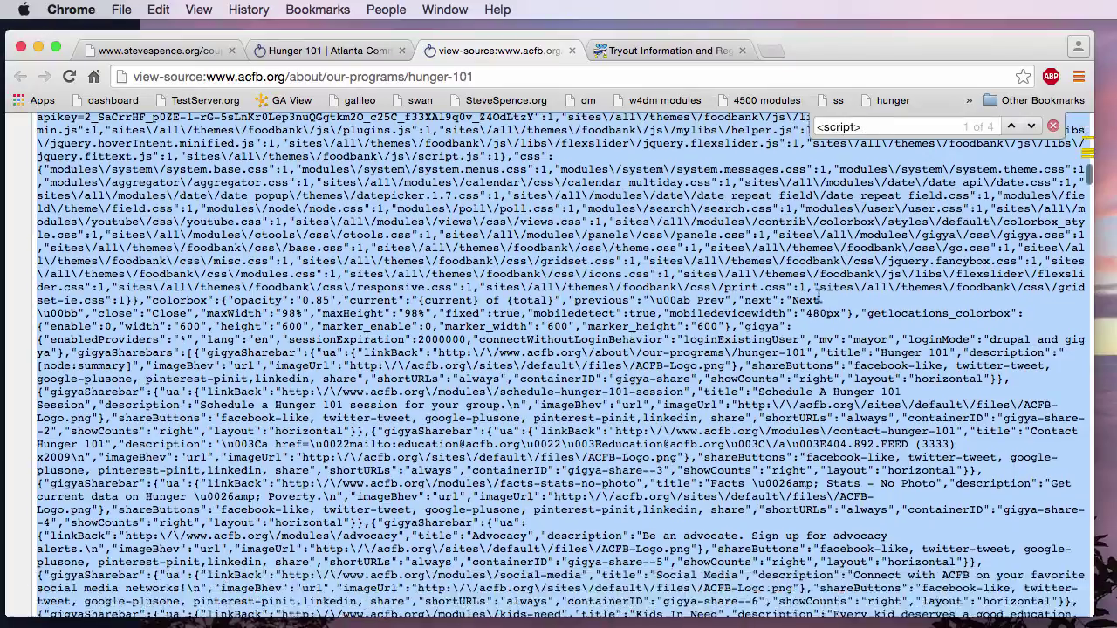
scroll(518, 305, "down", 3)
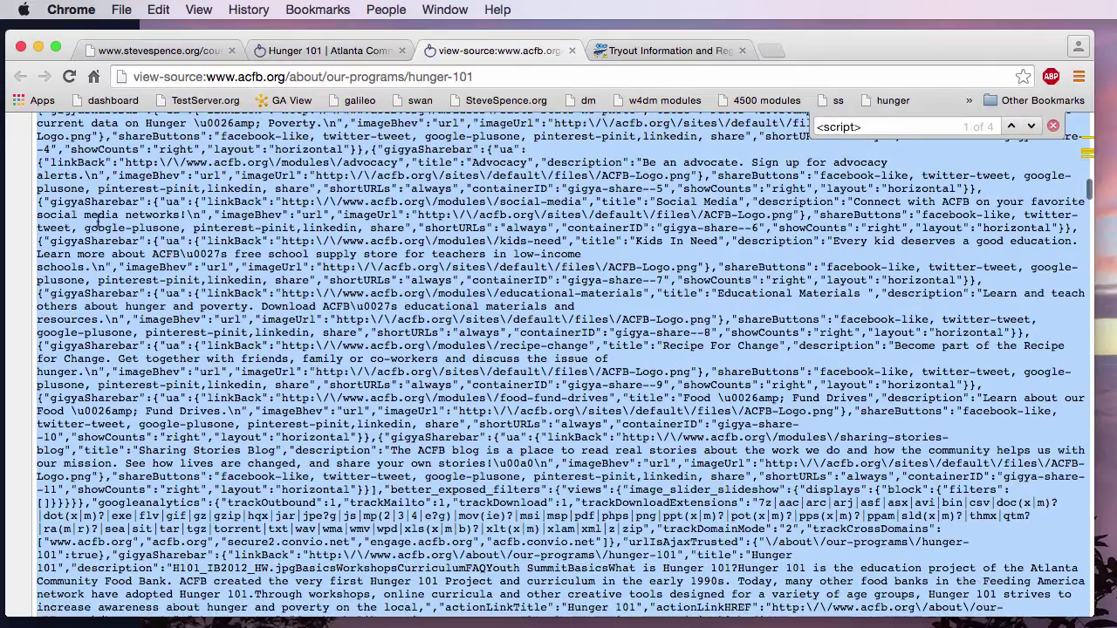
left_click_drag(39, 254, 406, 460)
left_click(539, 458)
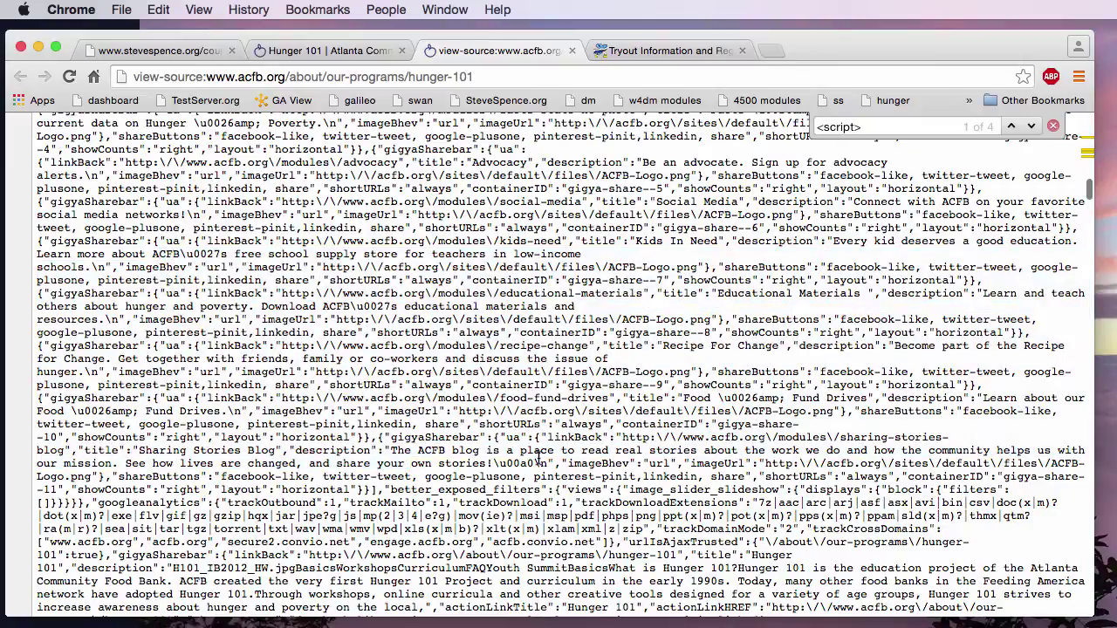
scroll(539, 461, "down", 9)
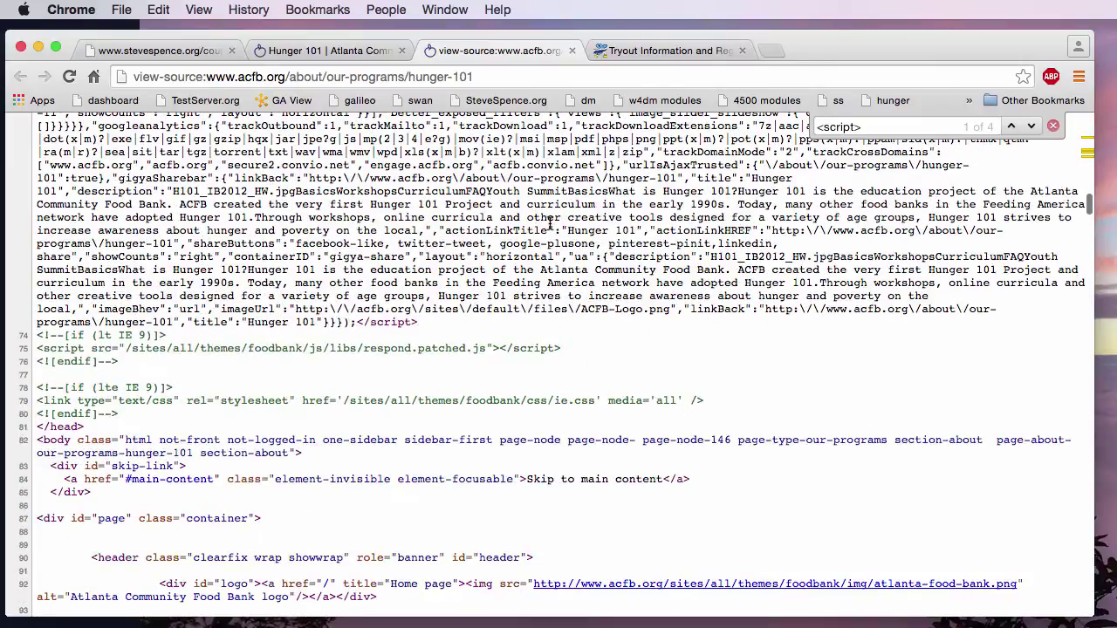
Step: Search the Hunger 101 source code for "<div" instead of the script tags
left_click(303, 49)
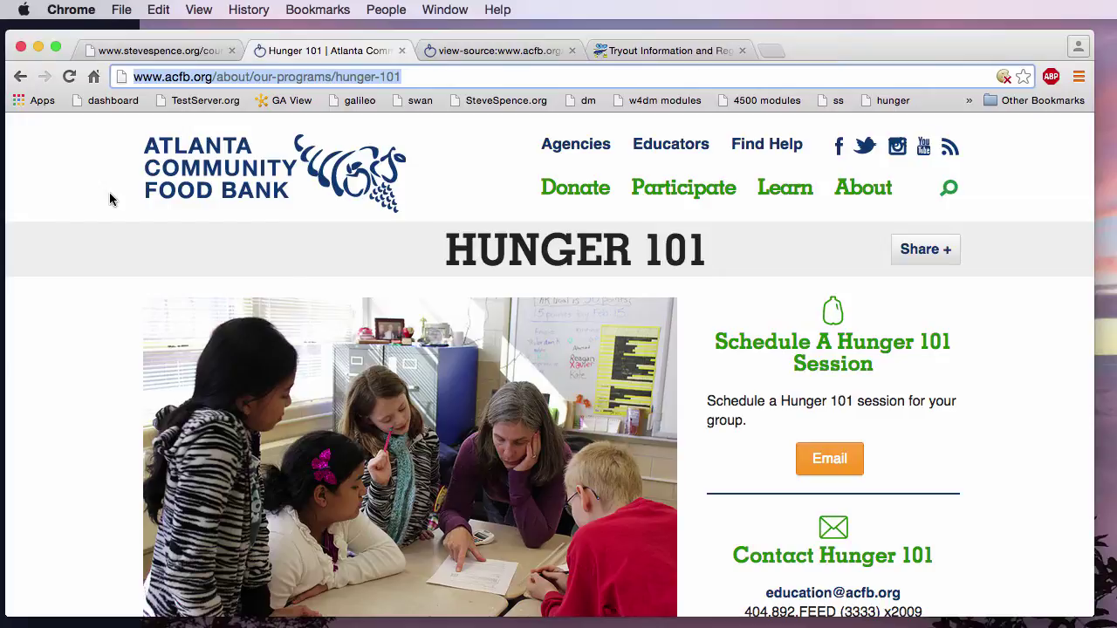
left_click(476, 49)
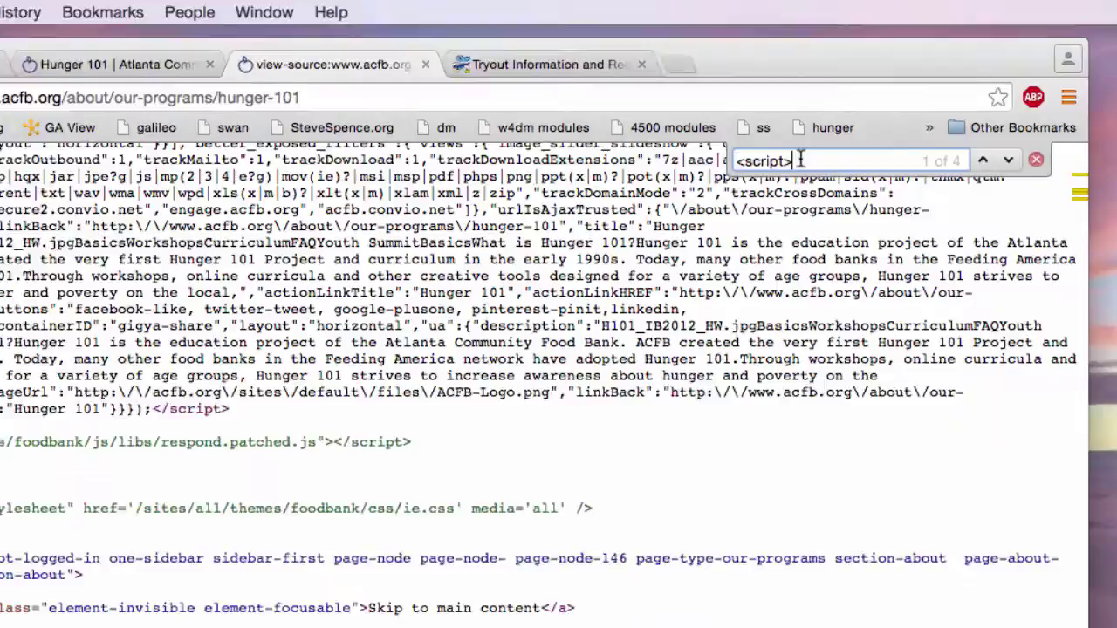
left_click(862, 128)
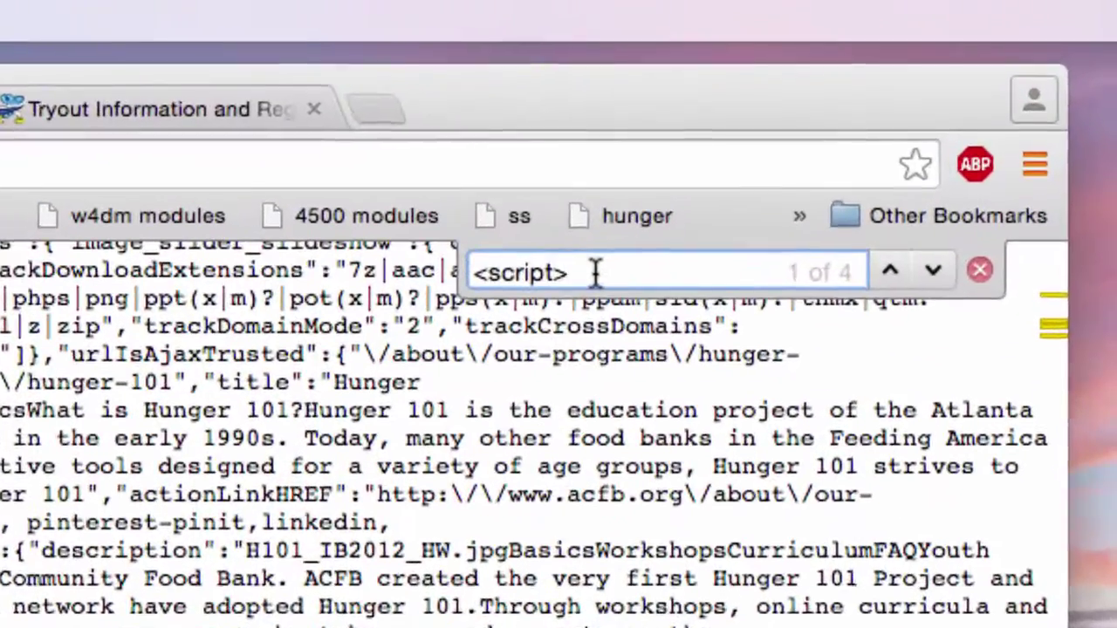
key("BackSpace")
key("BackSpace")
key("BackSpace")
key("BackSpace")
key("BackSpace")
key("BackSpace")
key("BackSpace")
type("div")
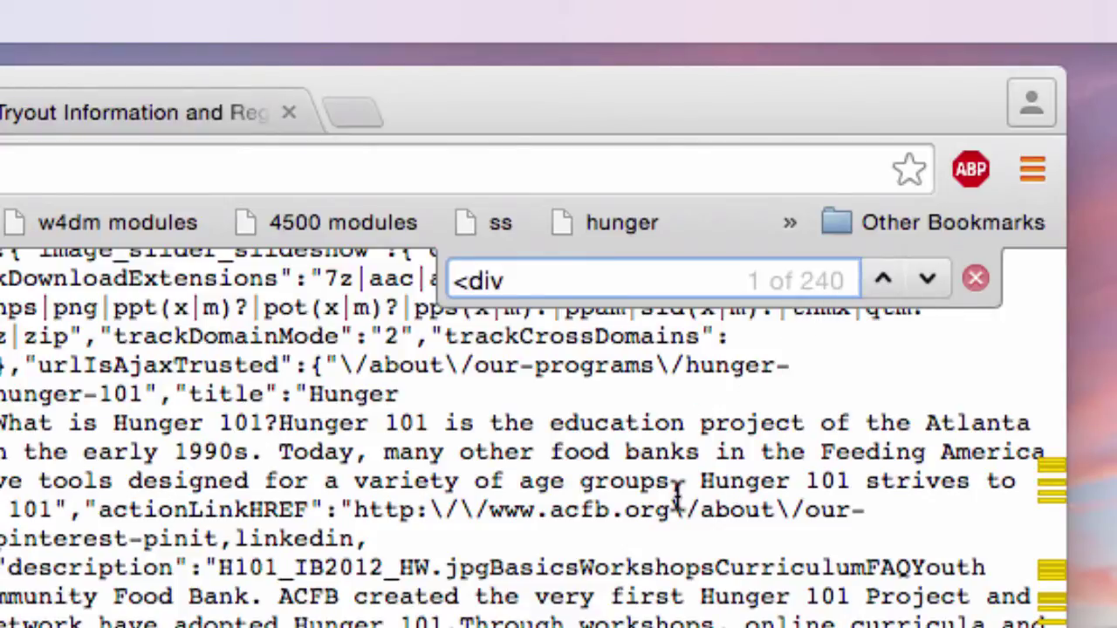
Step: Look over the rendered Hunger 101 page's content blocks, from the Basics section to the Food & Fund Drives row
key("super+w")
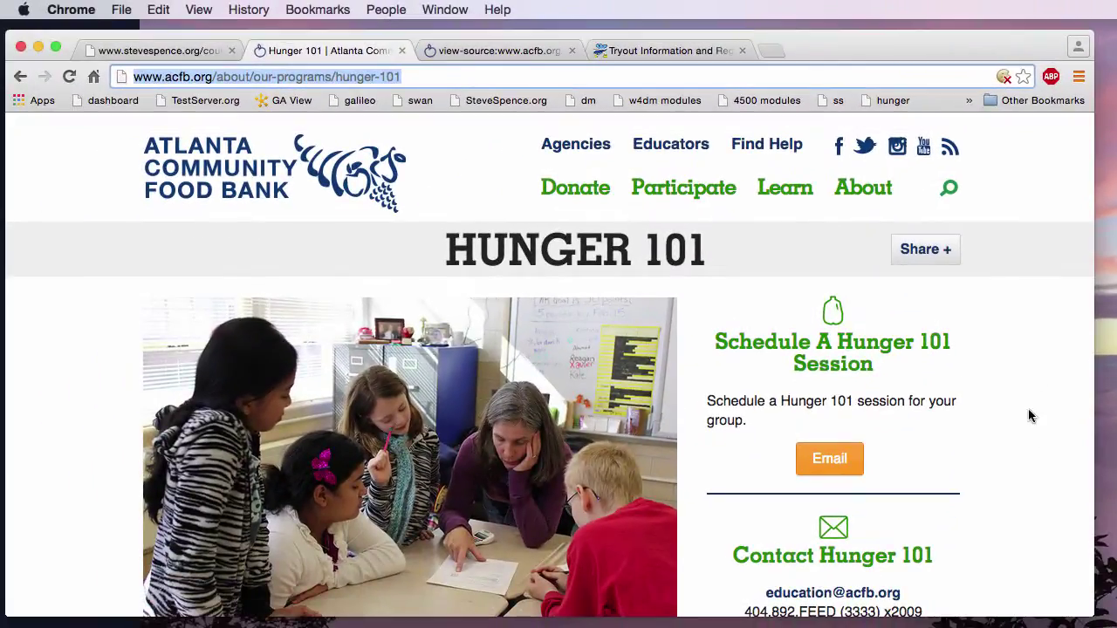
scroll(1028, 416, "down", 10)
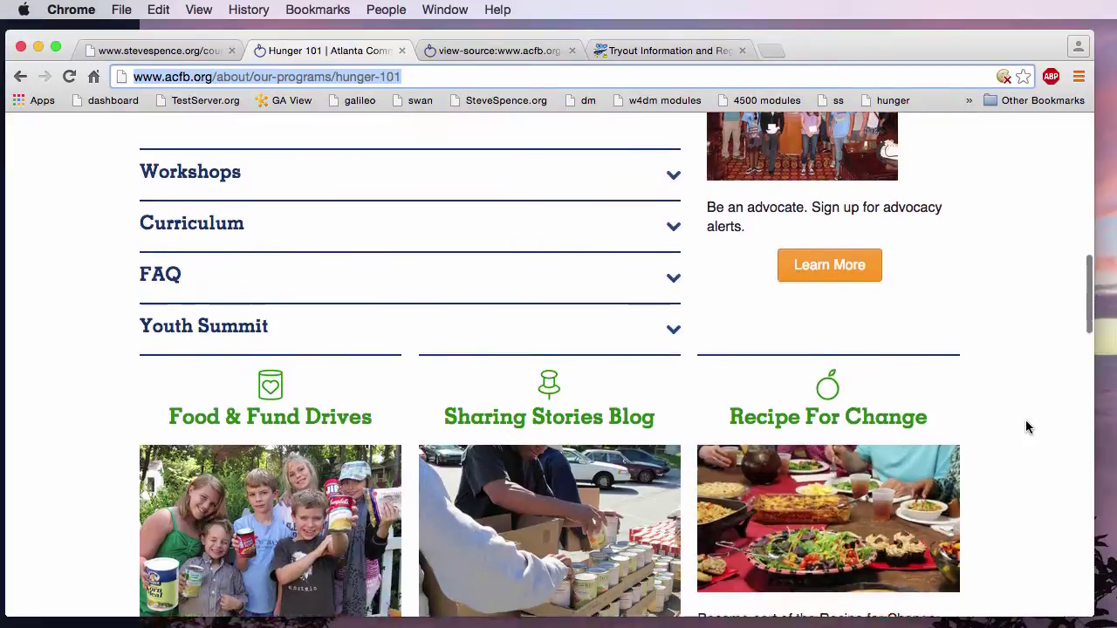
scroll(1026, 427, "down", 3)
scroll(1027, 426, "up", 7)
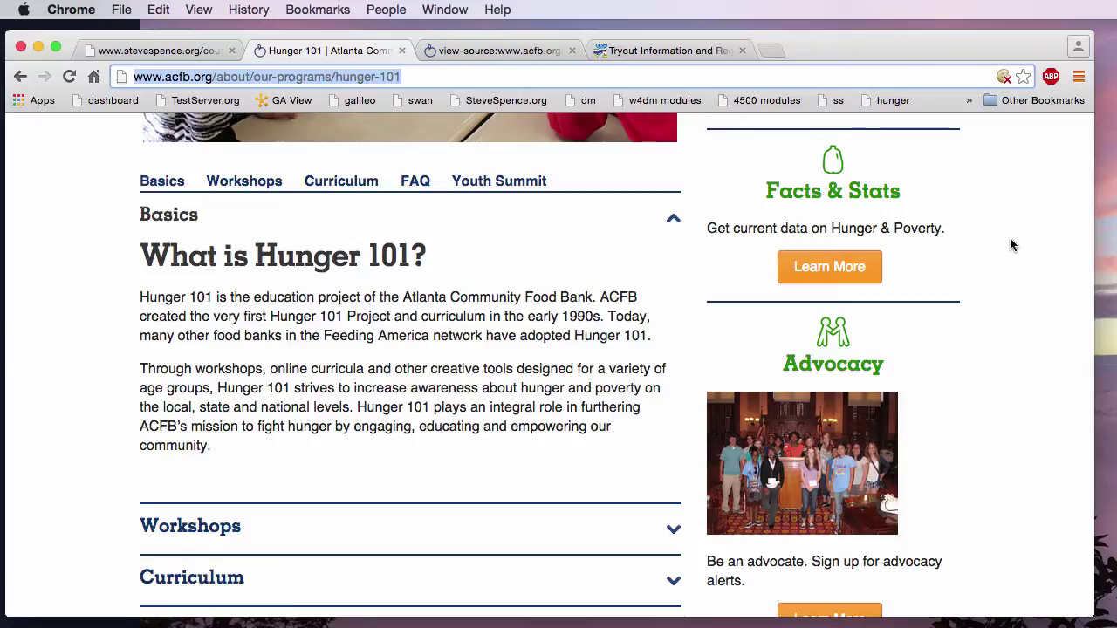
Step: In the Hunger 101 source, highlight the "skip-link" id on line 83 and the opening "logo" div tag on line 92
left_click(494, 50)
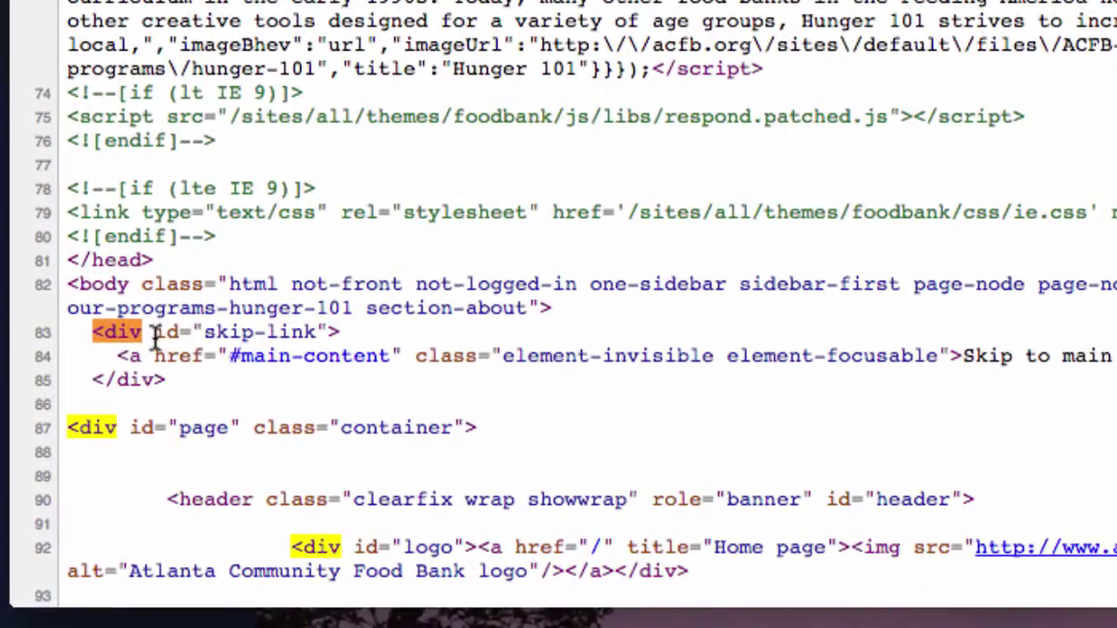
left_click_drag(156, 332, 327, 331)
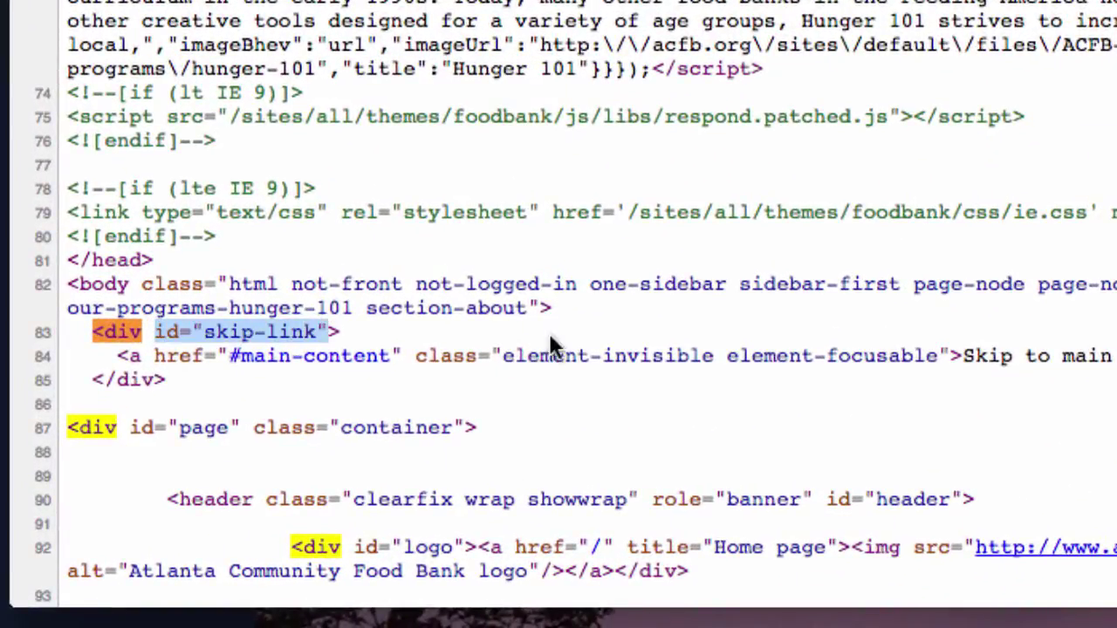
scroll(554, 327, "down", 4)
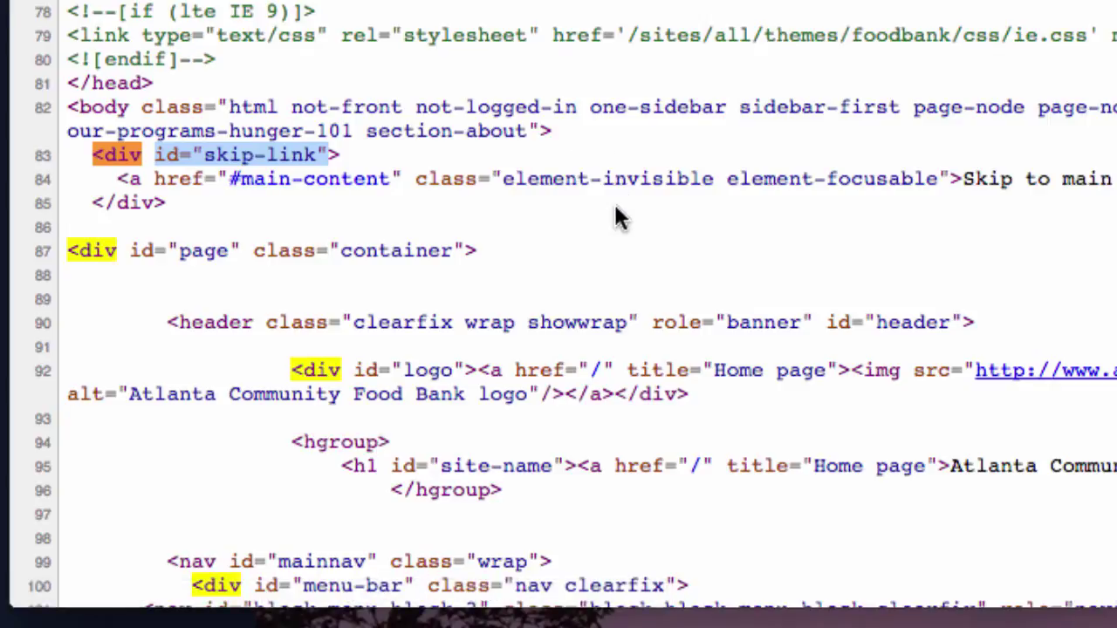
scroll(608, 214, "down", 4)
scroll(308, 179, "down", 1)
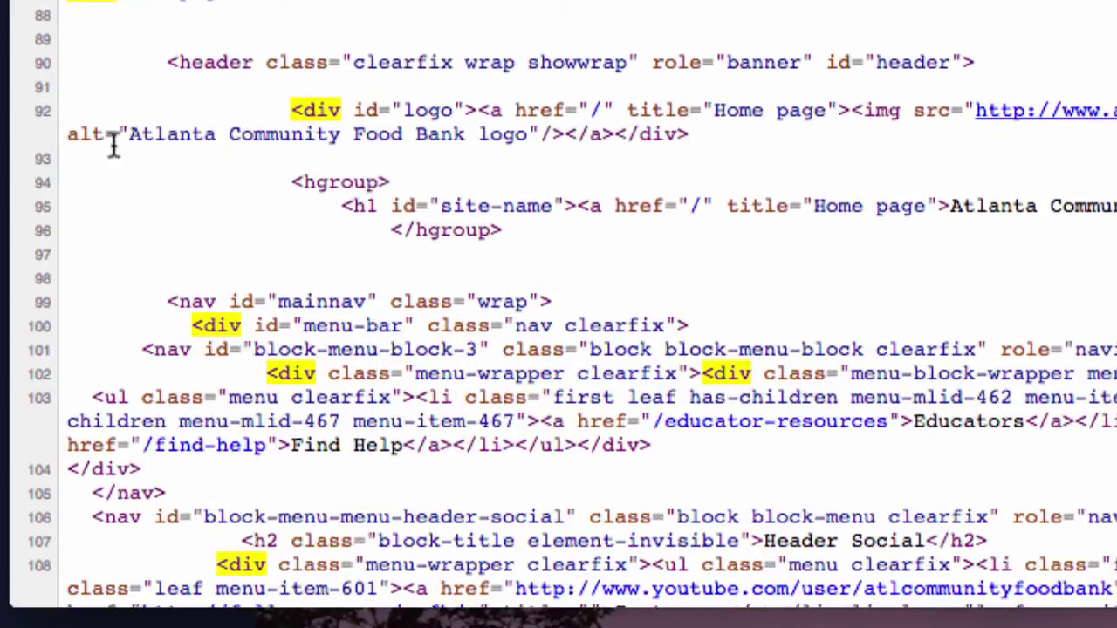
left_click_drag(285, 111, 473, 111)
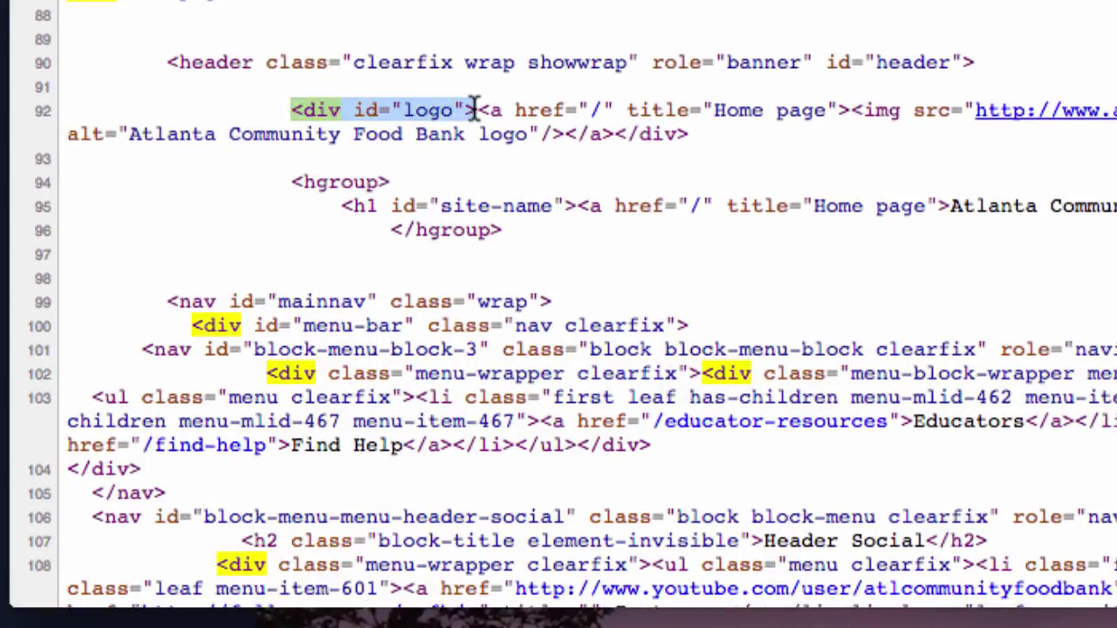
Step: Highlight the "menu-bar" div on line 100 and the first "menu-wrapper" div on line 102
scroll(583, 171, "down", 3)
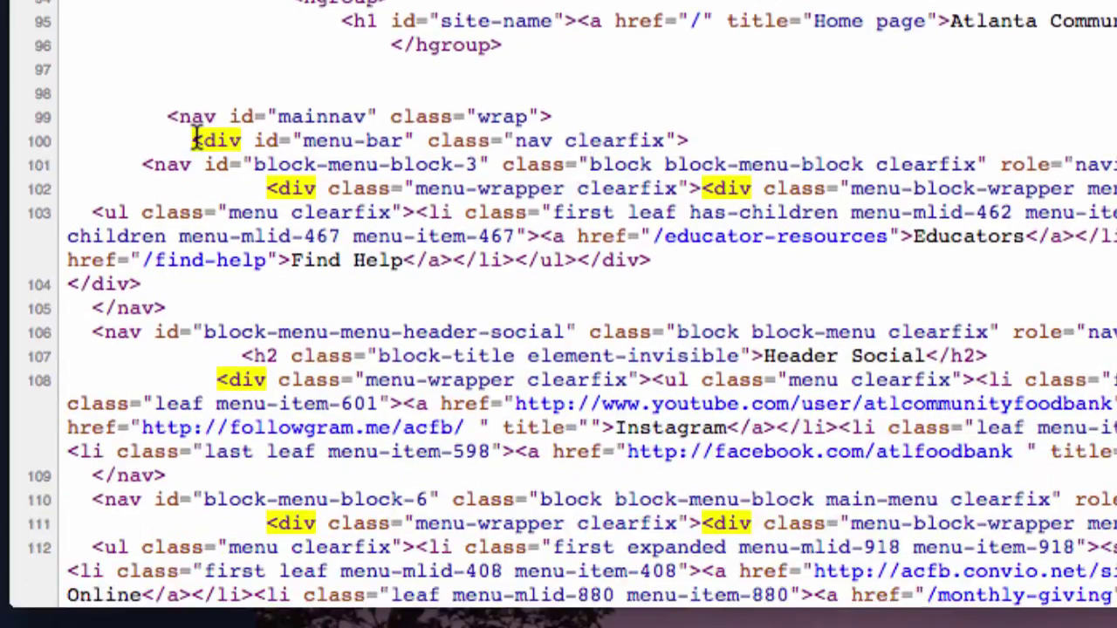
left_click_drag(192, 139, 681, 142)
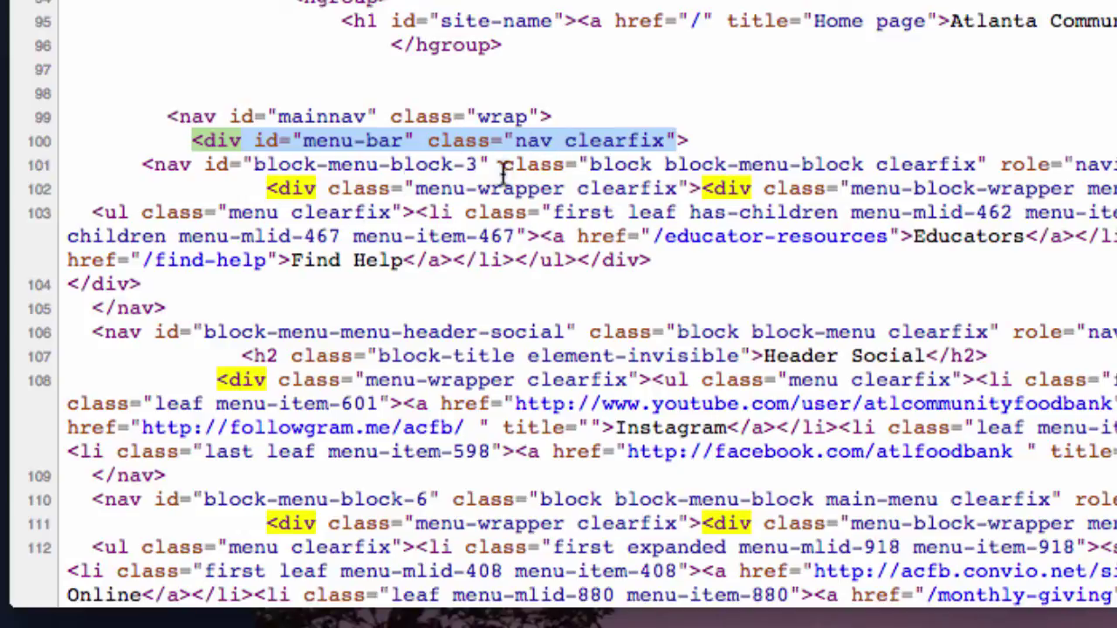
left_click(272, 192)
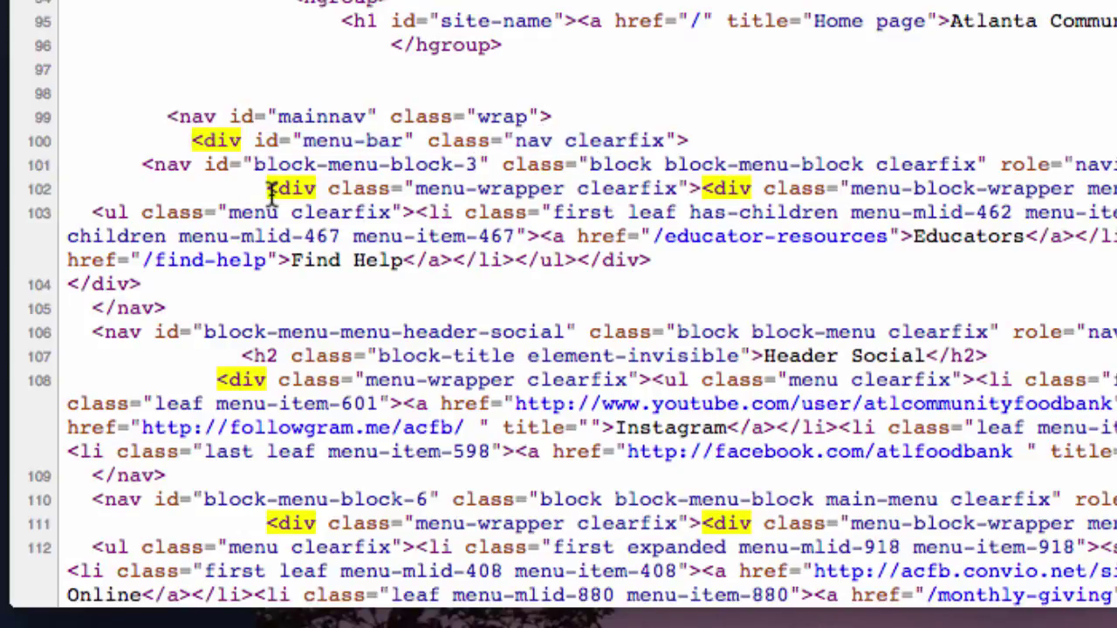
left_click_drag(271, 192, 568, 188)
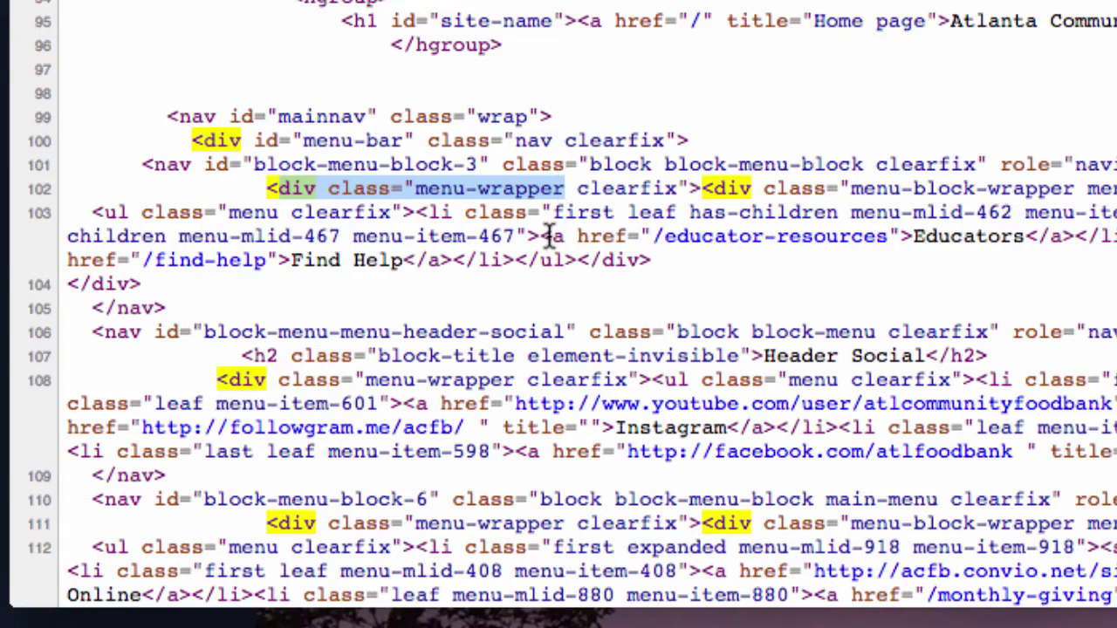
Step: Examine the divs down to the Main Signup Form block and highlight the "block-content" class on line 125
scroll(546, 240, "down", 5)
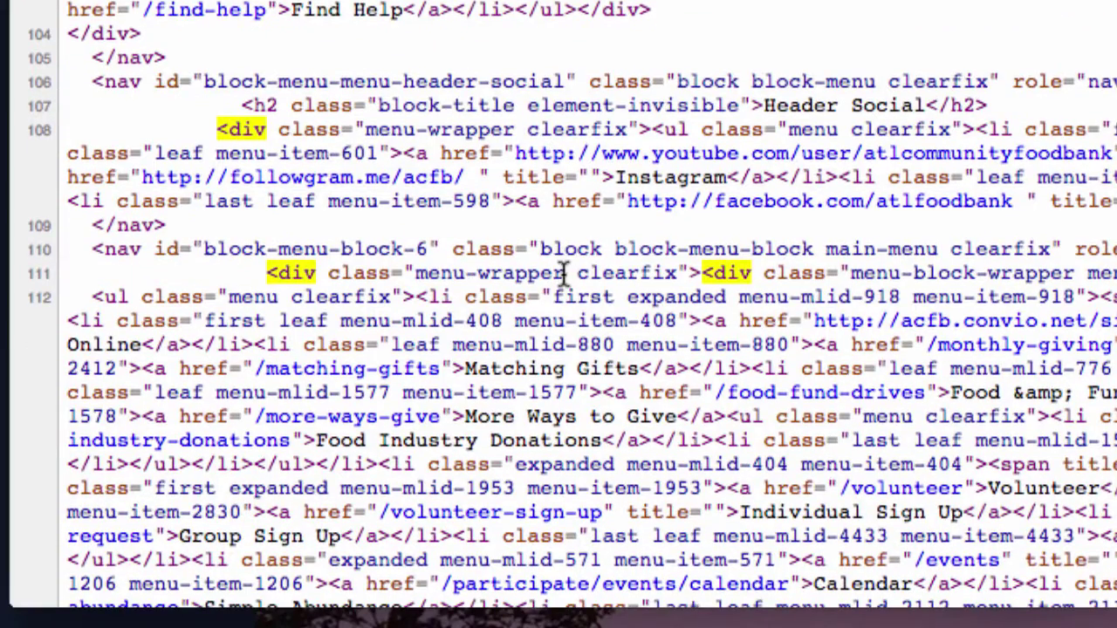
scroll(564, 275, "down", 15)
scroll(563, 276, "down", 2)
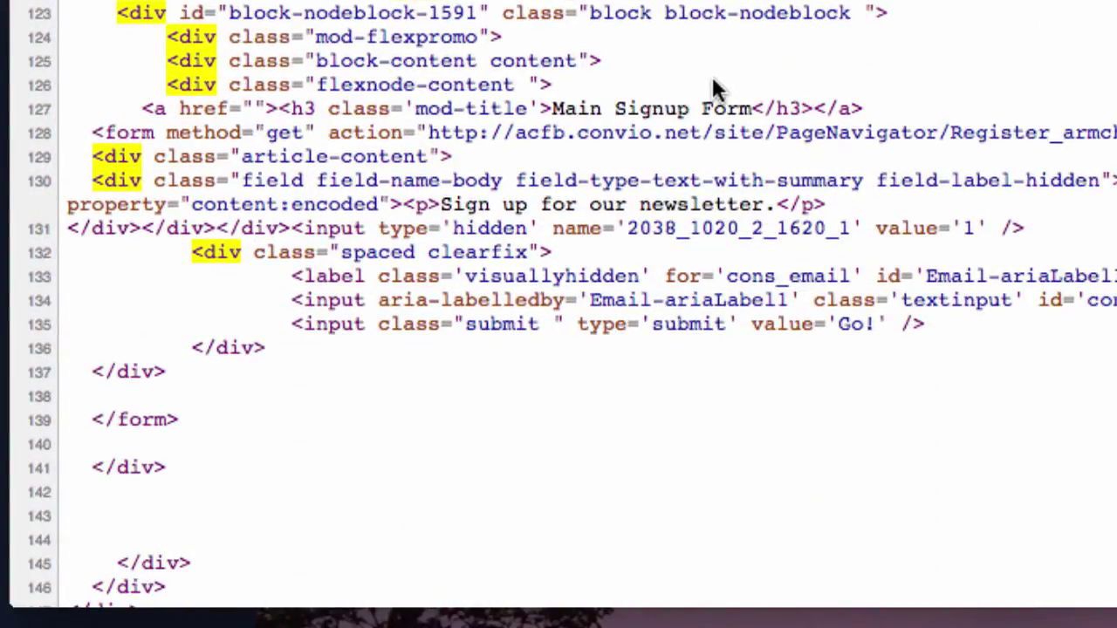
left_click_drag(316, 60, 477, 60)
Step: Highlight the "menu-wrapper" class on line 108 and the "menu-bar" id on line 100 to compare class and id names
scroll(461, 253, "up", 15)
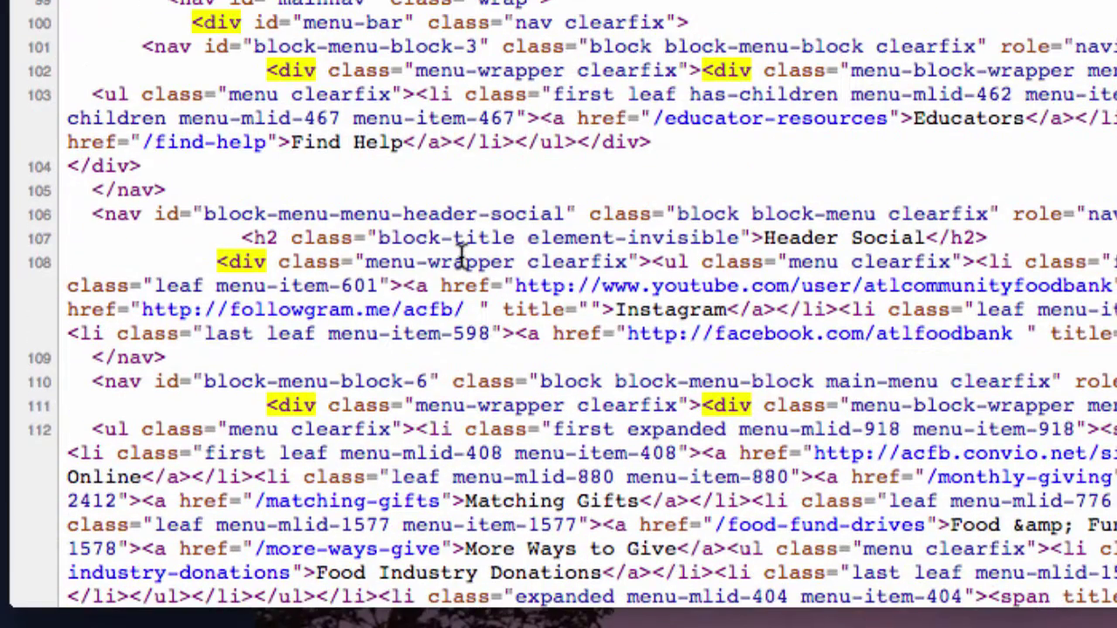
double_click(399, 260)
left_click_drag(419, 258, 441, 250)
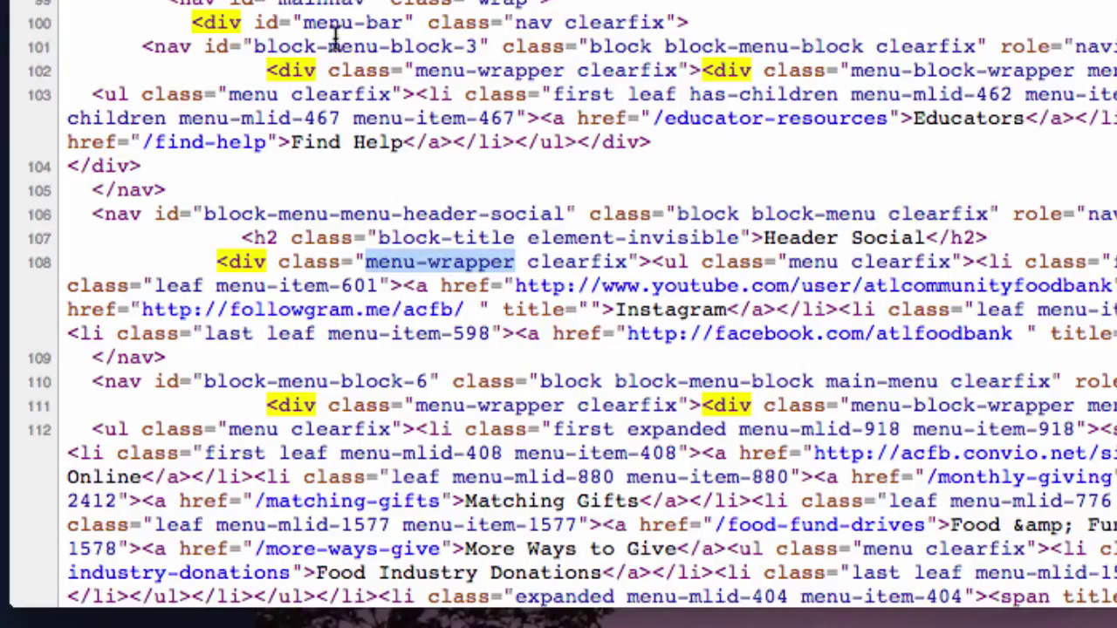
double_click(319, 24)
left_click_drag(319, 24, 397, 24)
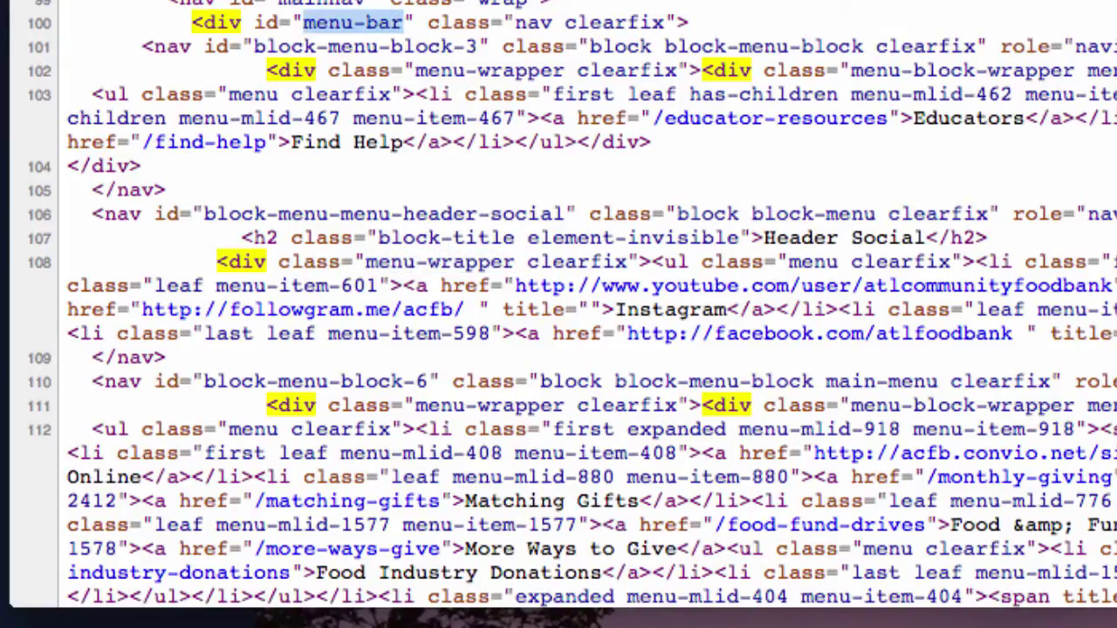